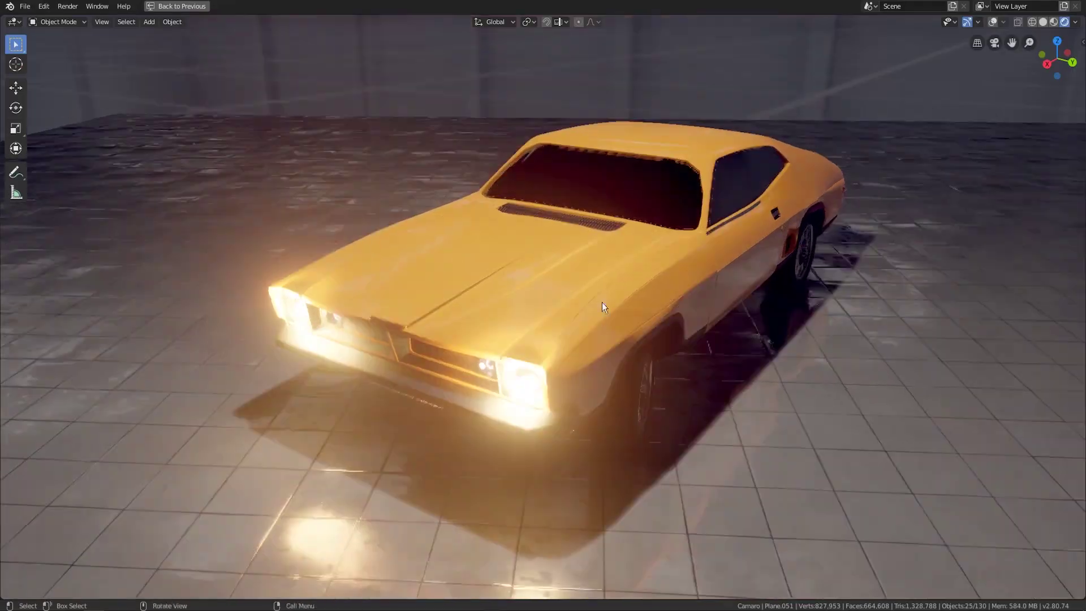
Step: Orbit through the yellow car, building facades, rocks and plants, ending on the scanned rock
middle_click_drag(601, 302, 589, 245)
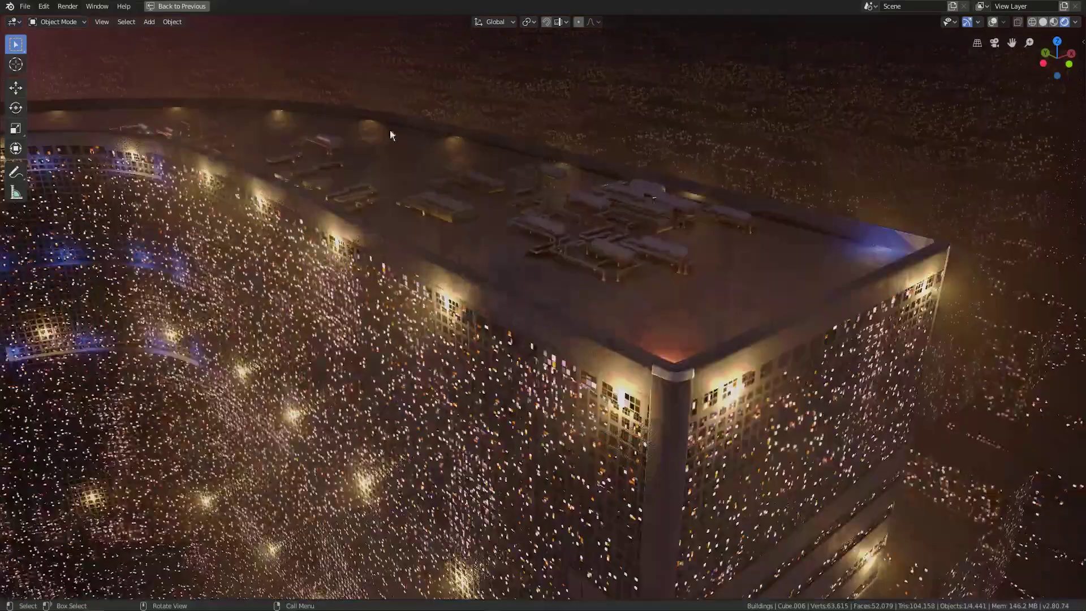
middle_click_drag(389, 130, 585, 257)
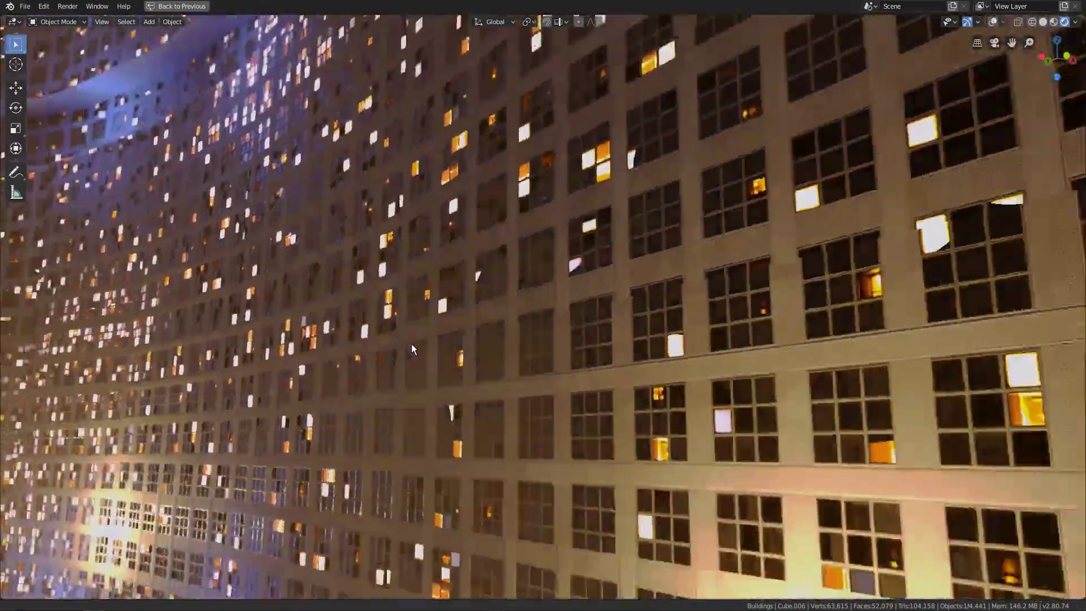
middle_click_drag(411, 344, 458, 273)
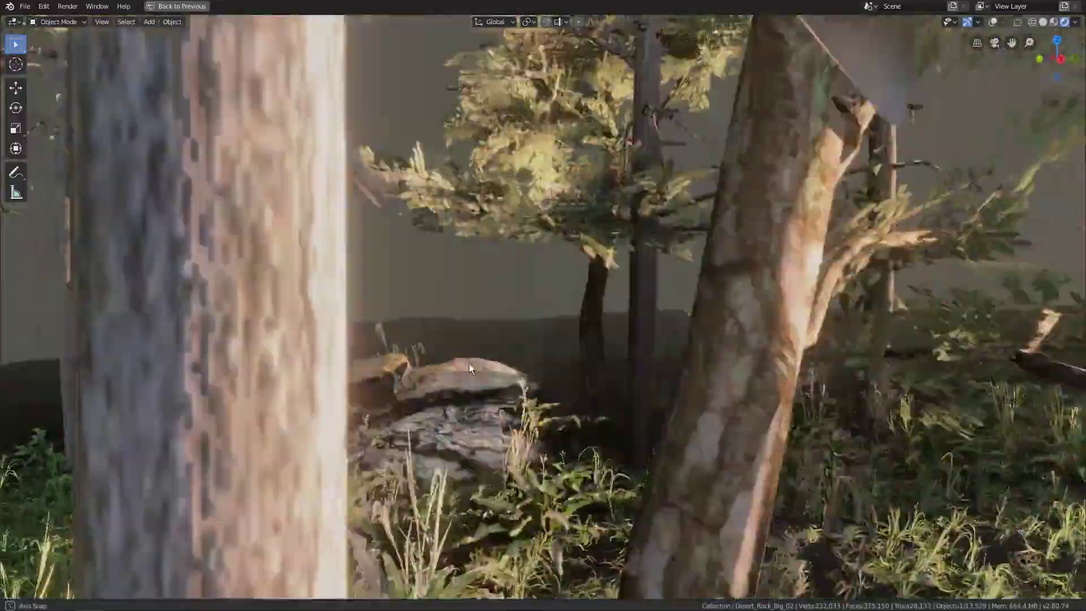
middle_click_drag(469, 364, 515, 232)
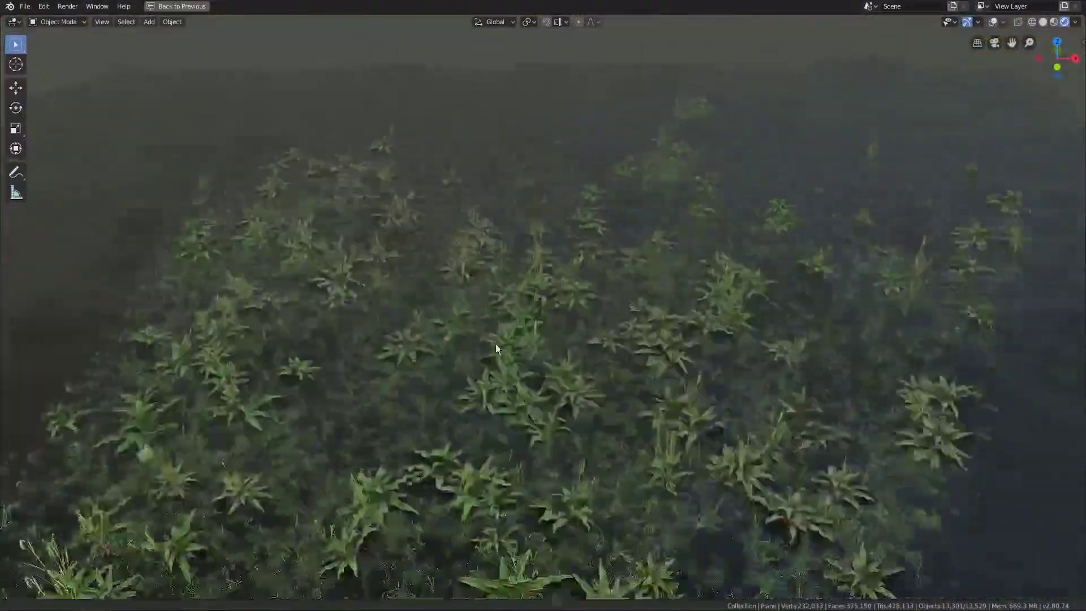
middle_click_drag(495, 347, 405, 392)
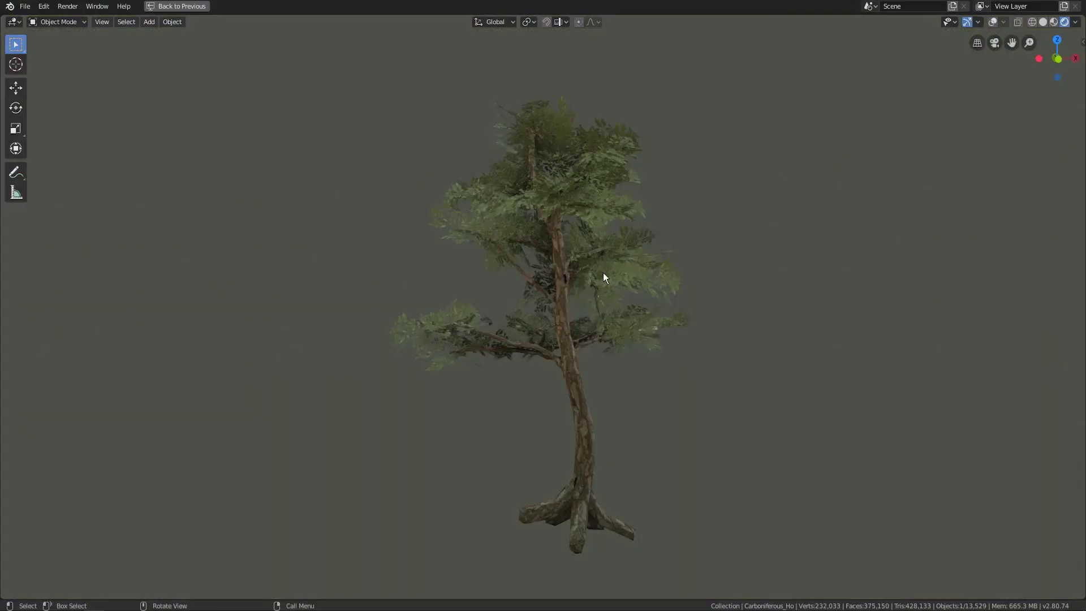
middle_click_drag(604, 274, 706, 307)
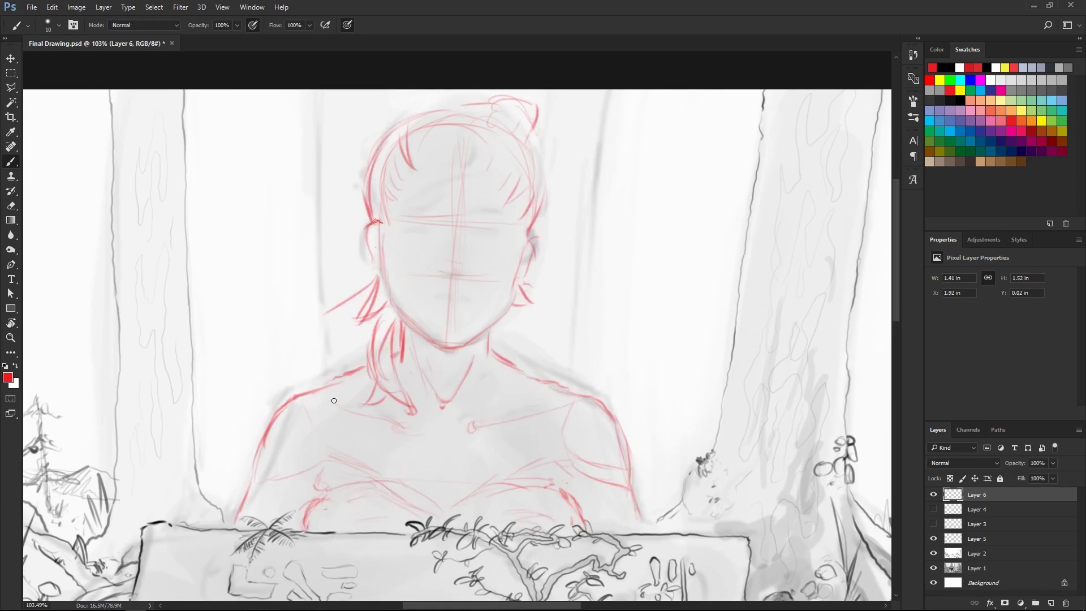
Step: Sketch the eyebrows, eyes, hair and a long diagonal strap across the figure
left_click_drag(557, 282, 497, 295)
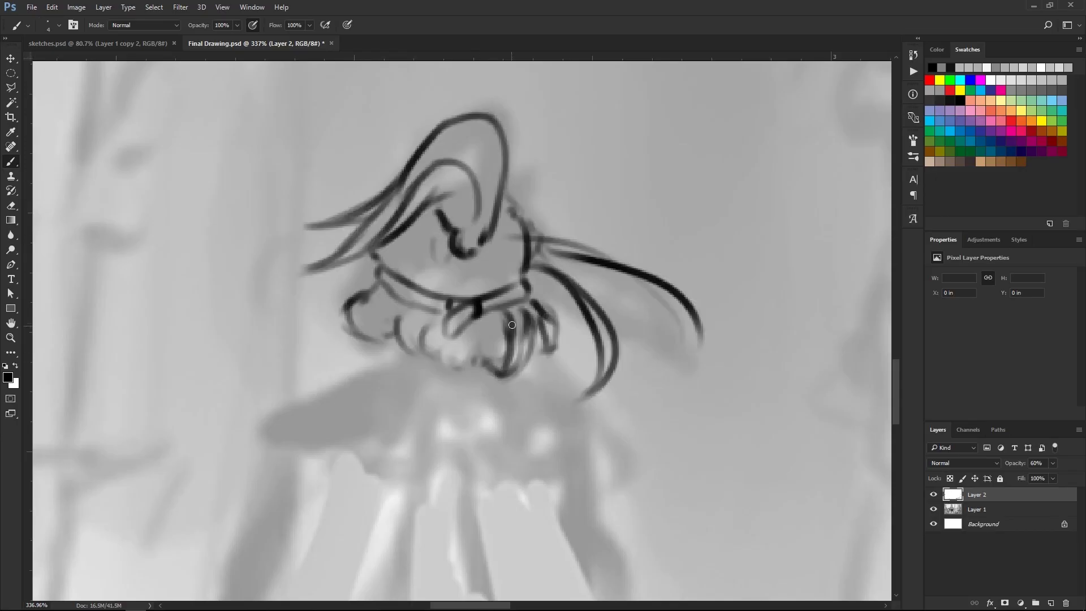
left_click_drag(512, 324, 509, 353)
scroll(475, 371, "down", 3, "alt")
scroll(279, 340, "up", 3, "alt")
left_click_drag(260, 537, 451, 238)
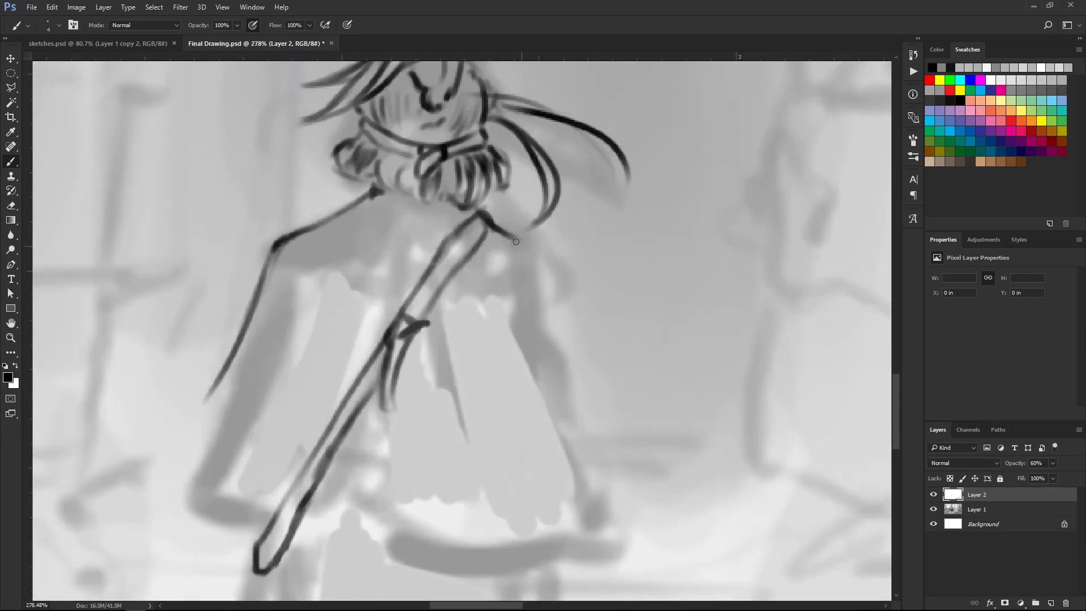
scroll(516, 242, "down", 1, "alt")
Step: Outline the left shoulder and sleeve, then add dress fold lines and chest details
left_click_drag(395, 266, 419, 365)
left_click_drag(595, 370, 591, 300)
left_click_drag(532, 371, 535, 300)
left_click_drag(546, 229, 560, 236)
left_click_drag(483, 208, 493, 218)
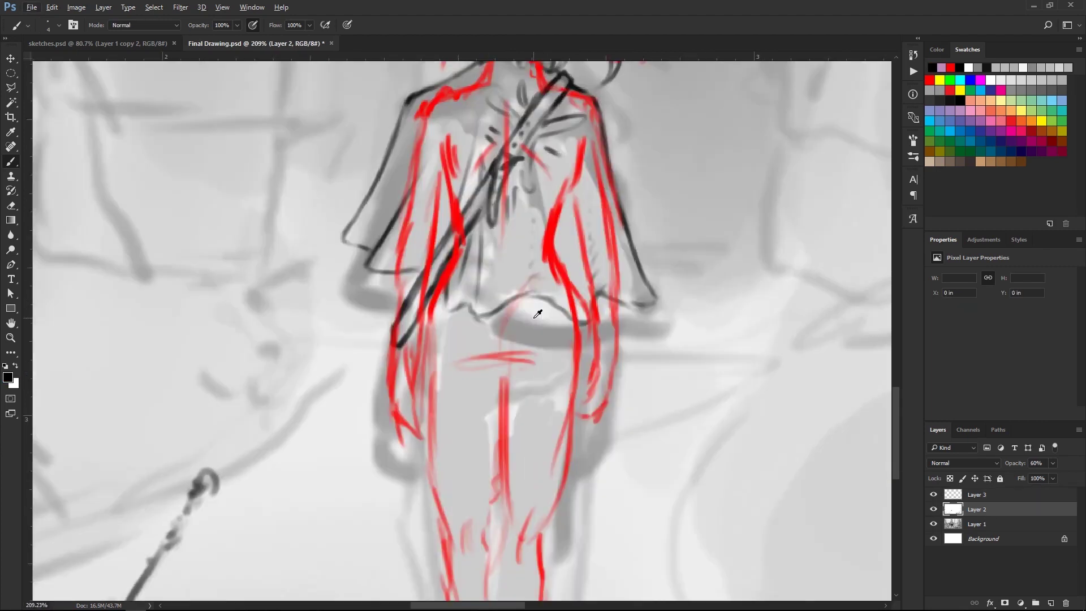
Step: Draw the ankle strap and both dark leg lines, then open the brush blending Mode list
left_click_drag(554, 462, 516, 520)
scroll(555, 462, "up", 2, "alt")
left_click_drag(512, 325, 523, 461)
left_click_drag(422, 336, 433, 469)
scroll(597, 263, "down", 4)
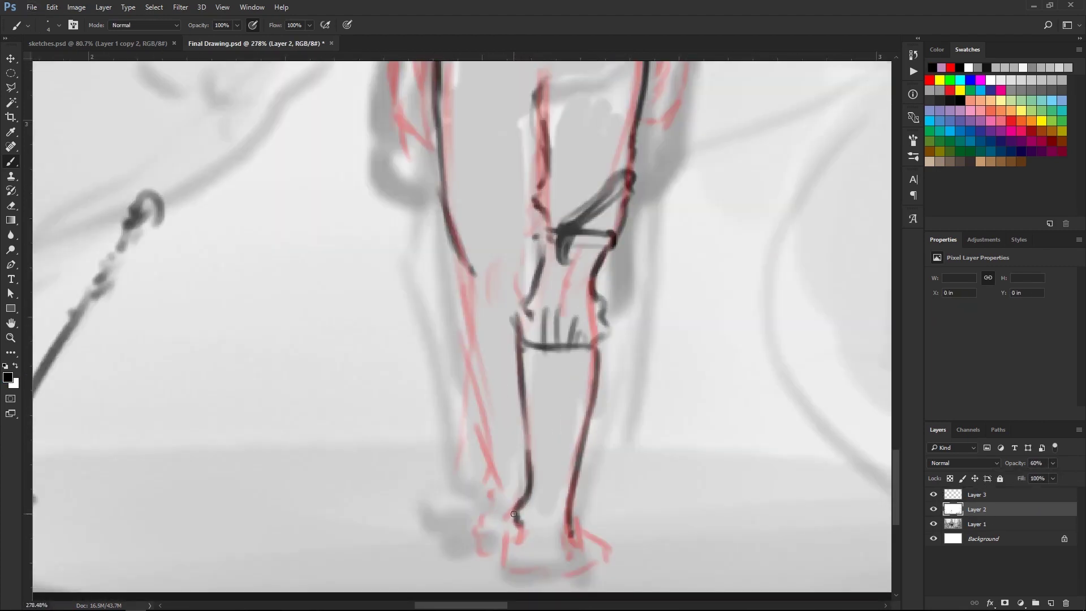
scroll(507, 300, "up", 4)
scroll(633, 529, "down", 2, "alt")
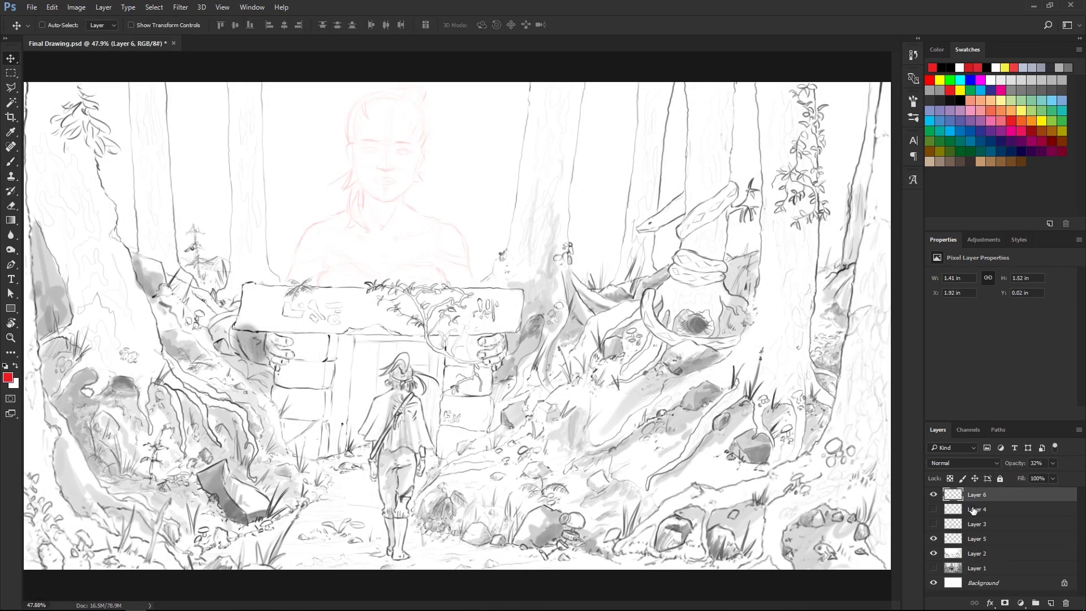
left_click(136, 24)
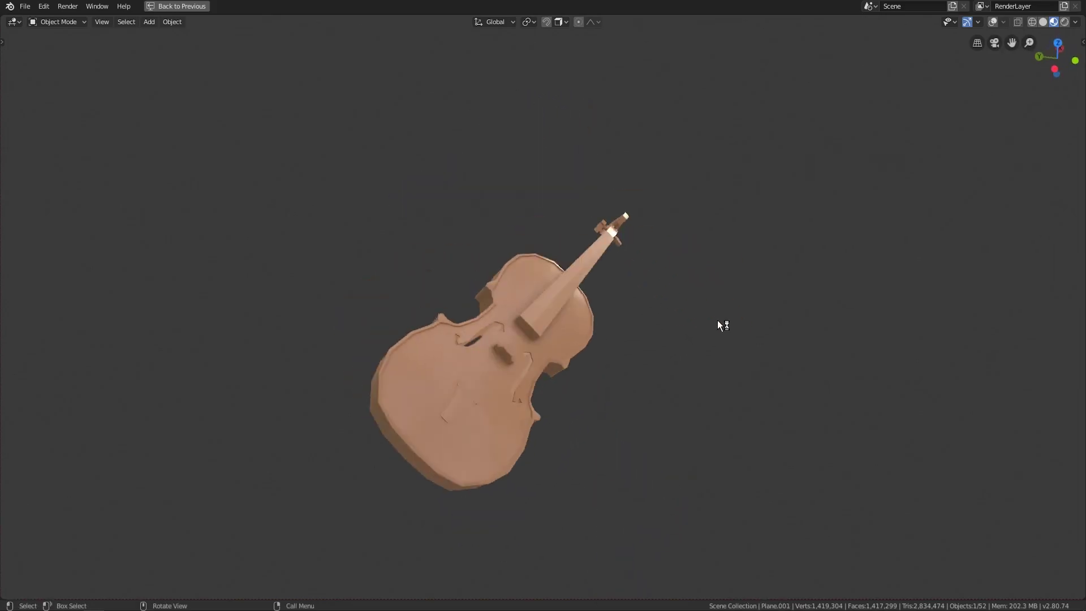
Step: Switch the violinist scene to Rendered shading and view it through the scene camera
mouse_move(485, 339)
middle_mouse_down()
mouse_move(528, 307)
mouse_move(450, 328)
mouse_move(327, 286)
middle_mouse_up()
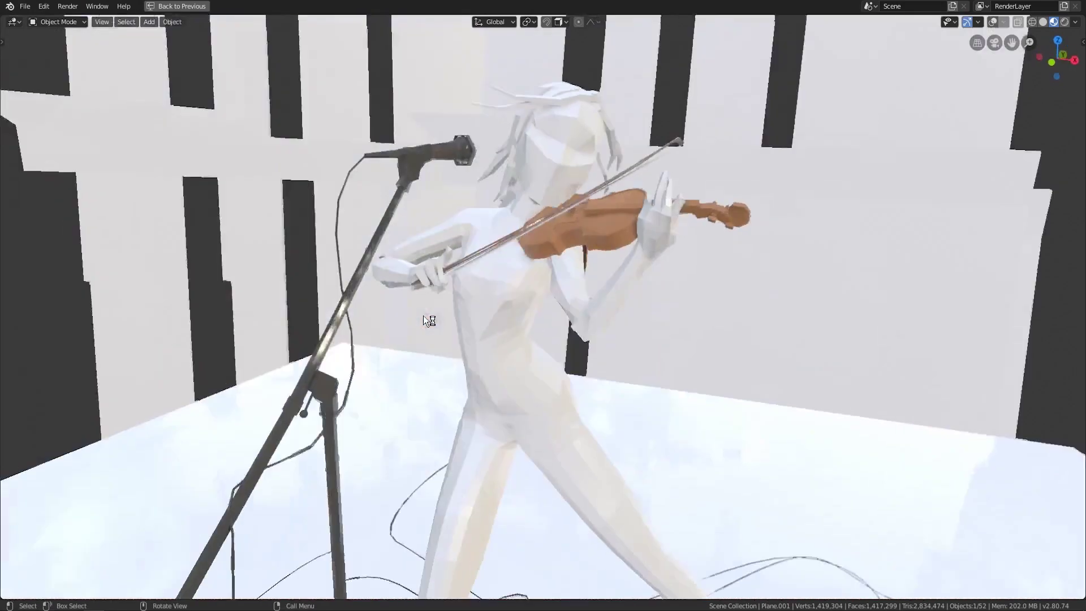
key("z")
left_click(516, 266)
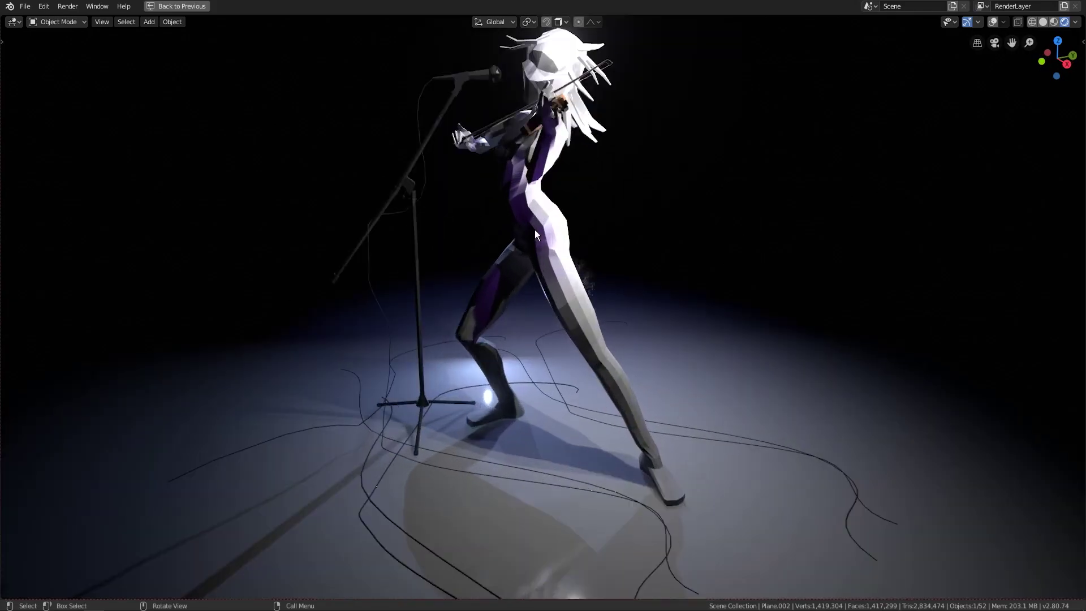
middle_click_drag(535, 229, 583, 315)
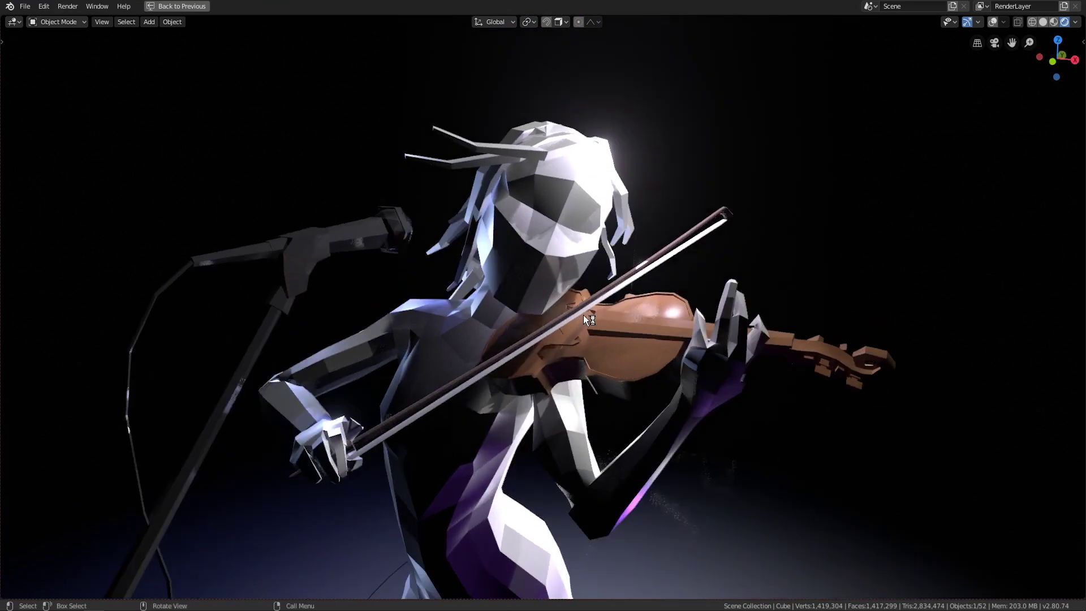
key("KP_0")
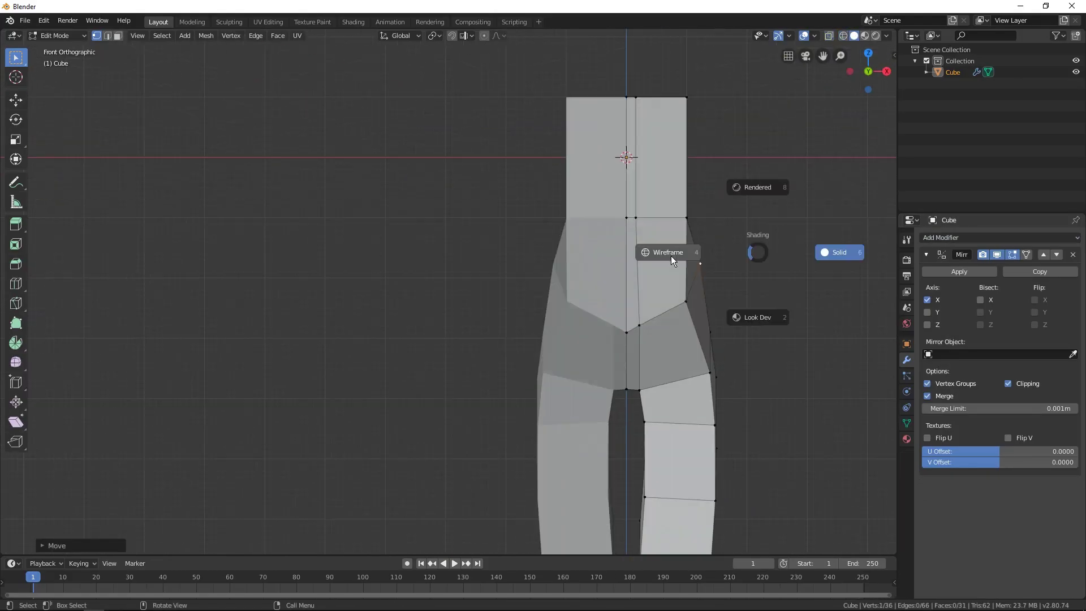
Step: Orbit the mirrored low-poly creature mesh into a User Perspective view
middle_click_drag(674, 258, 606, 249)
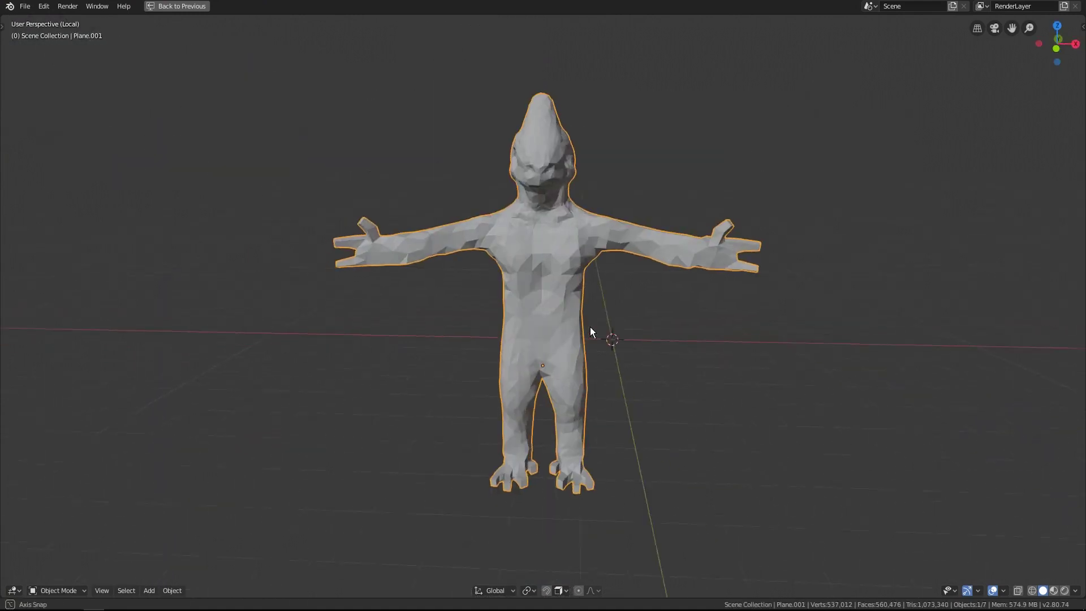
Step: Deselect the creature, orbit to its side and enter Edit Mode on the mesh
left_click(599, 273)
scroll(498, 276, "up", 3)
mouse_move(497, 276)
middle_mouse_down()
mouse_move(684, 262)
mouse_move(653, 284)
mouse_move(516, 276)
middle_mouse_up()
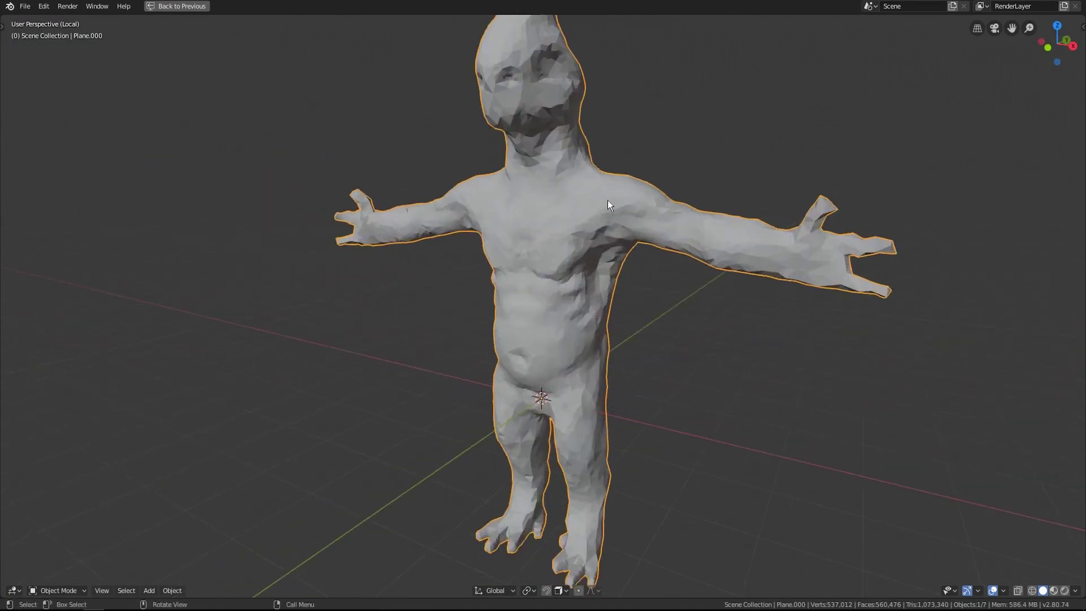
key("Tab")
middle_click_drag(625, 175, 554, 269)
scroll(553, 269, "up", 5)
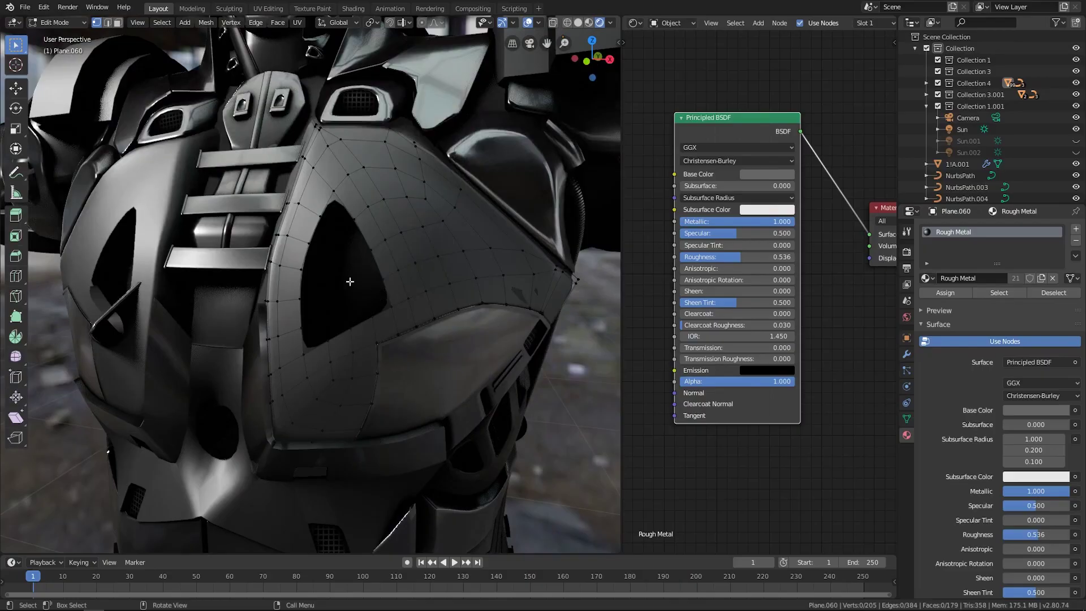
Step: Work on the robot's chest plate geometry up close, then return to Object Mode
middle_click_drag(351, 281, 400, 315)
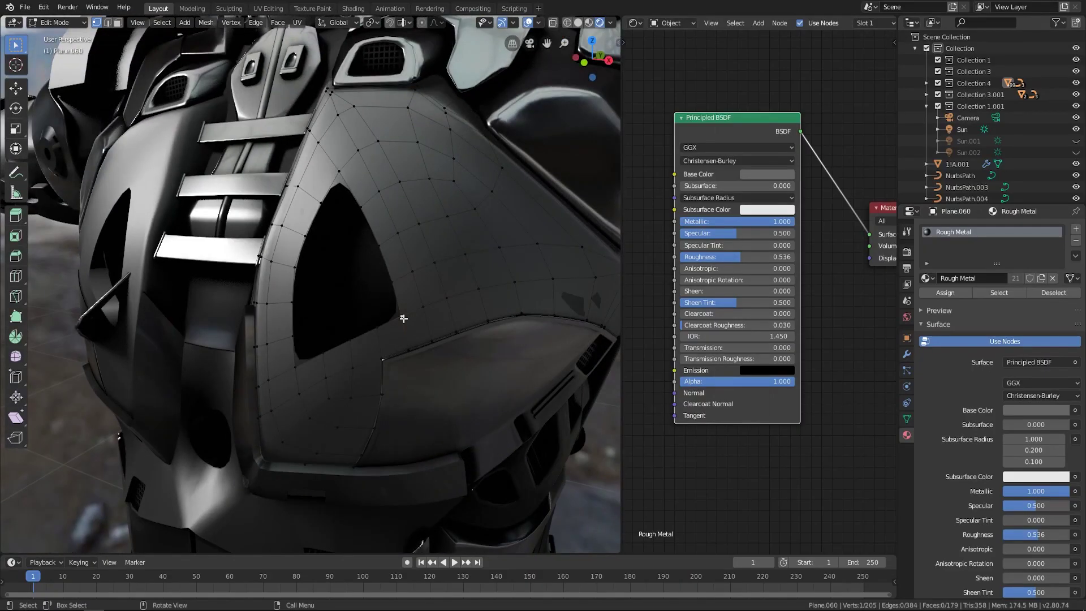
scroll(389, 306, "up", 3)
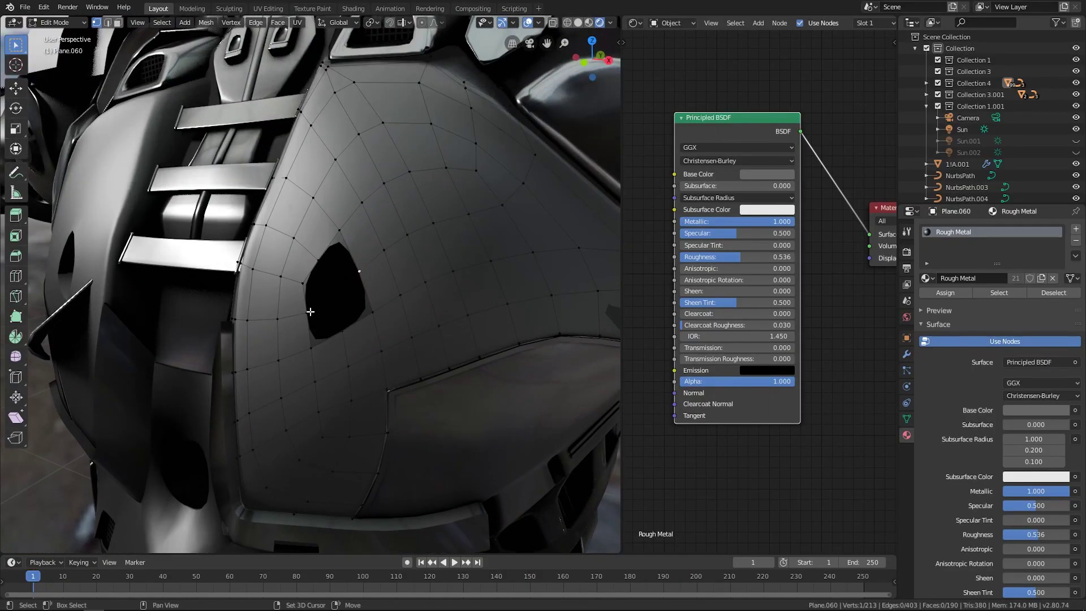
middle_click_drag(310, 317, 315, 307)
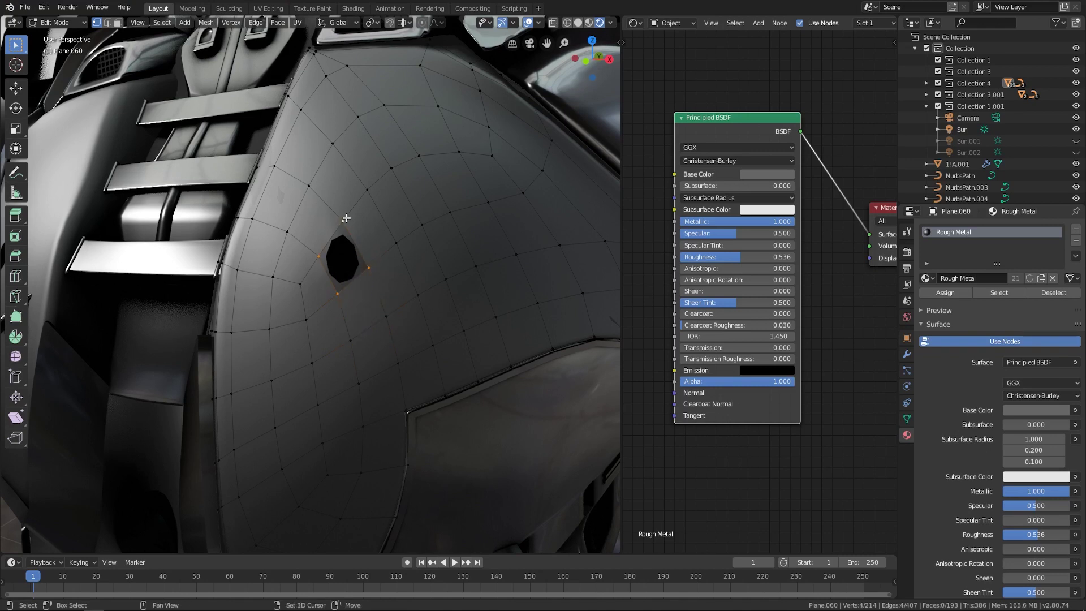
scroll(346, 218, "down", 6)
key("Tab")
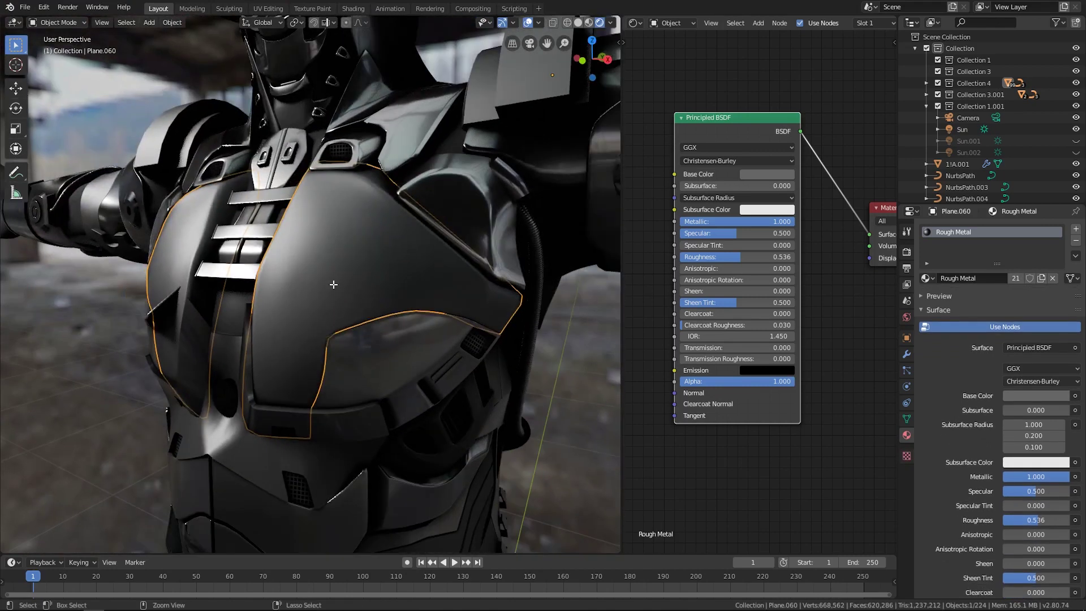
Step: Review the finished armoured chest and shoulder, then maximize the 3D view
scroll(294, 201, "down", 8)
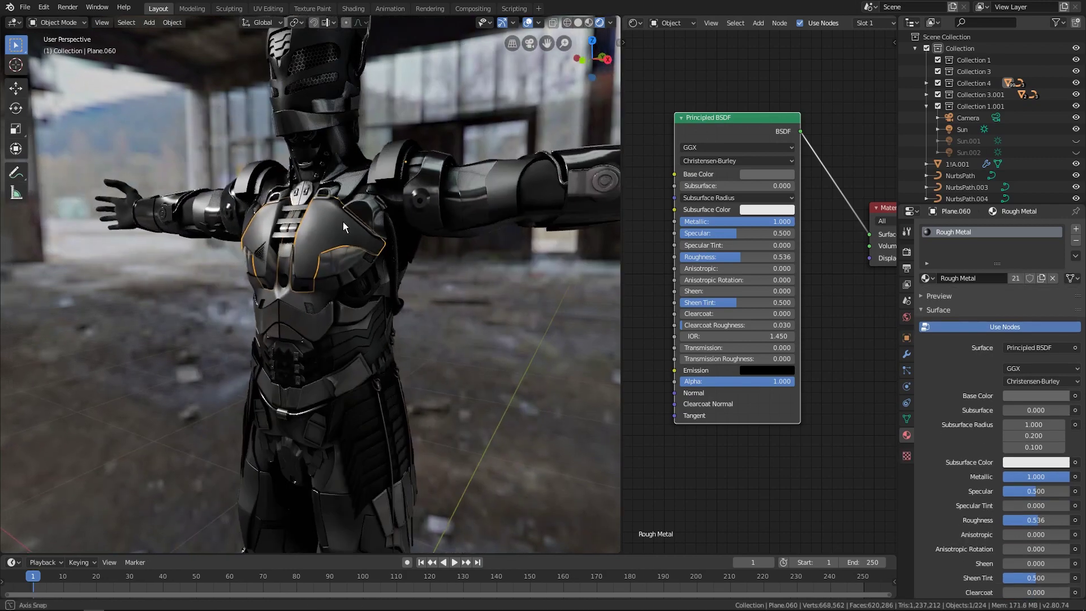
middle_click_drag(343, 221, 345, 266)
scroll(328, 249, "up", 3)
scroll(328, 249, "down", 3)
key("ctrl+space")
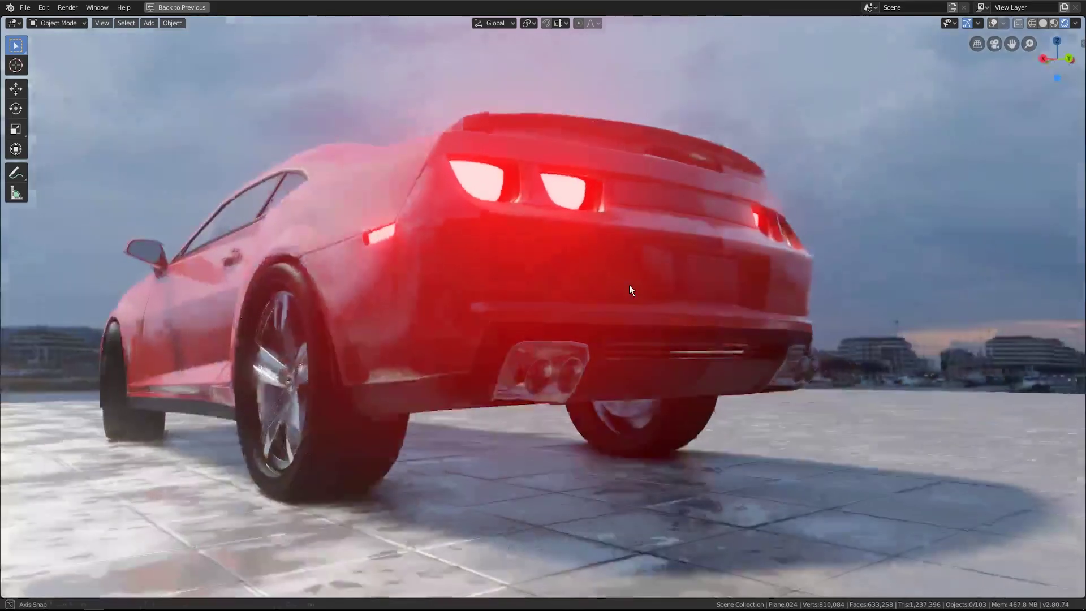
Step: Orbit around the red car from its rear to a low front angle
middle_click_drag(629, 284, 581, 297)
scroll(548, 269, "up", 5)
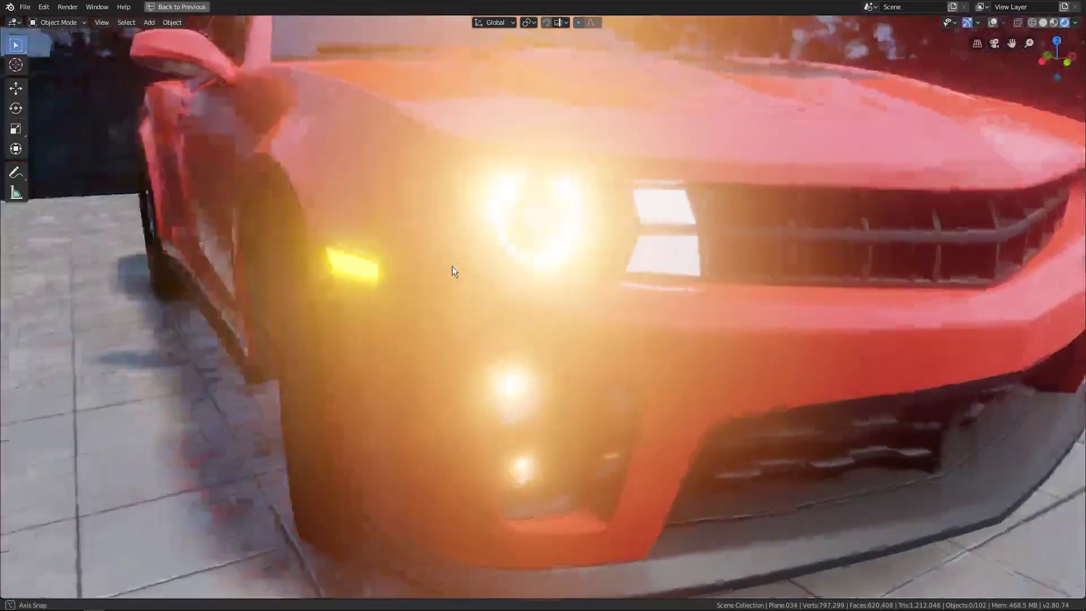
scroll(449, 272, "up", 2)
middle_click_drag(445, 280, 557, 239)
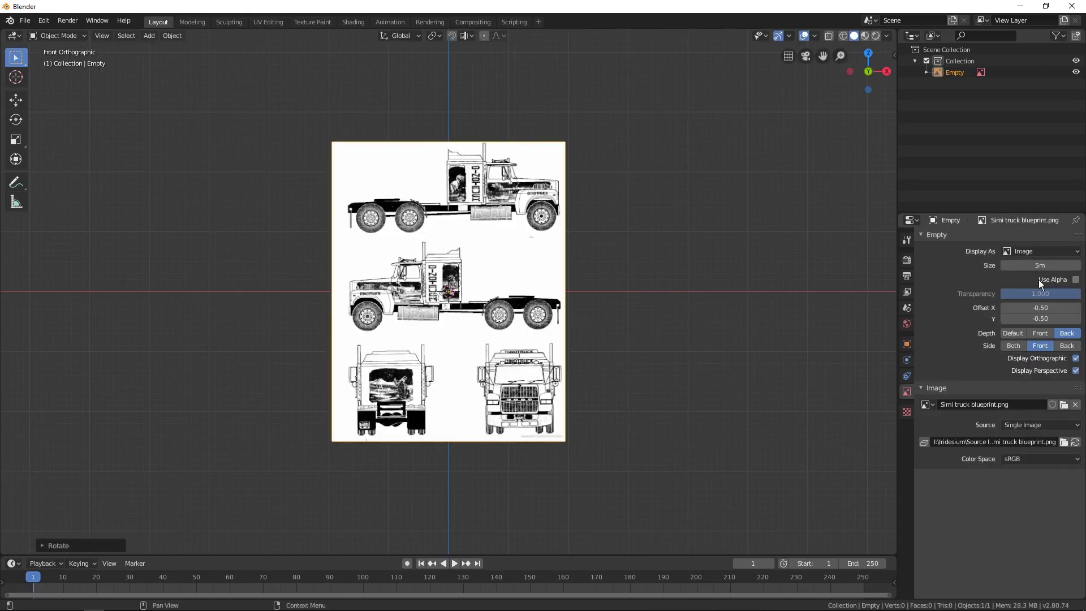
scroll(329, 323, "up", 5)
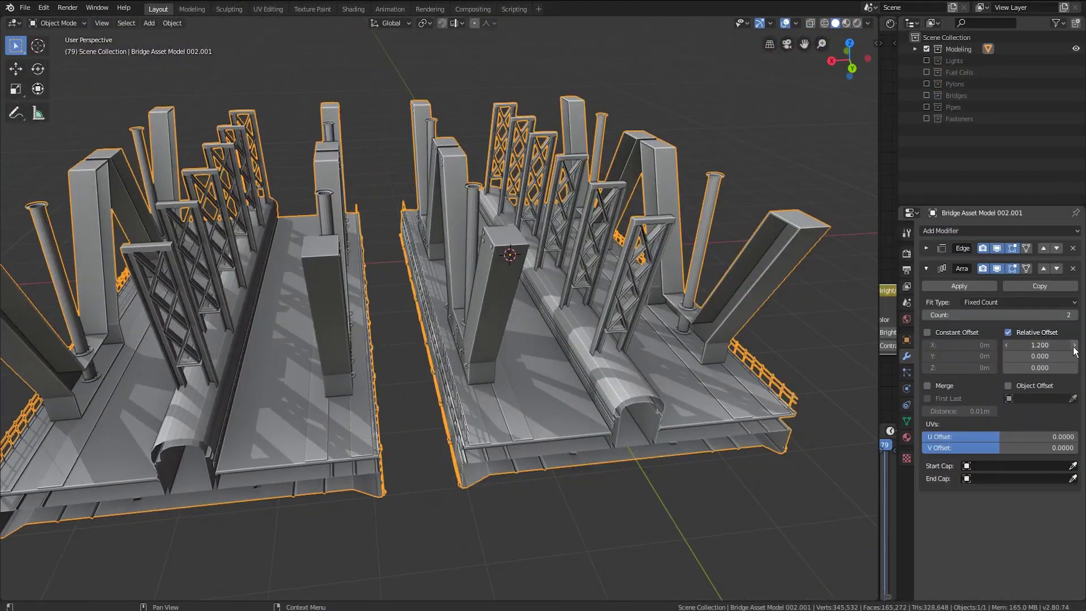
Step: Stack two Array modifiers on the bridge, Relative Offset Y 1.0, Count raised to 4
left_click(941, 287)
left_click(998, 230)
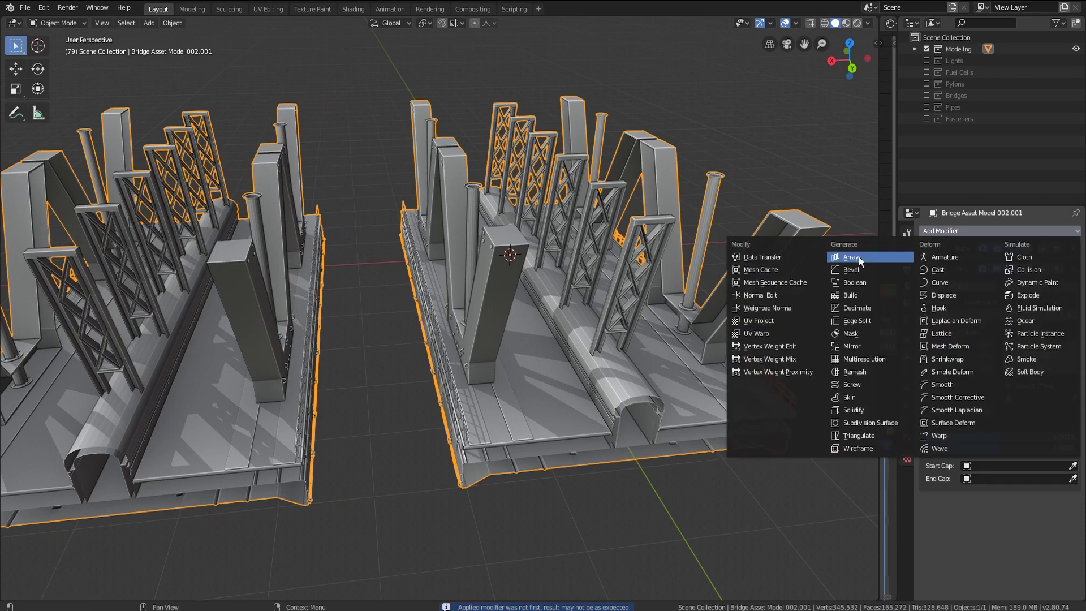
left_click(836, 253)
key("Return")
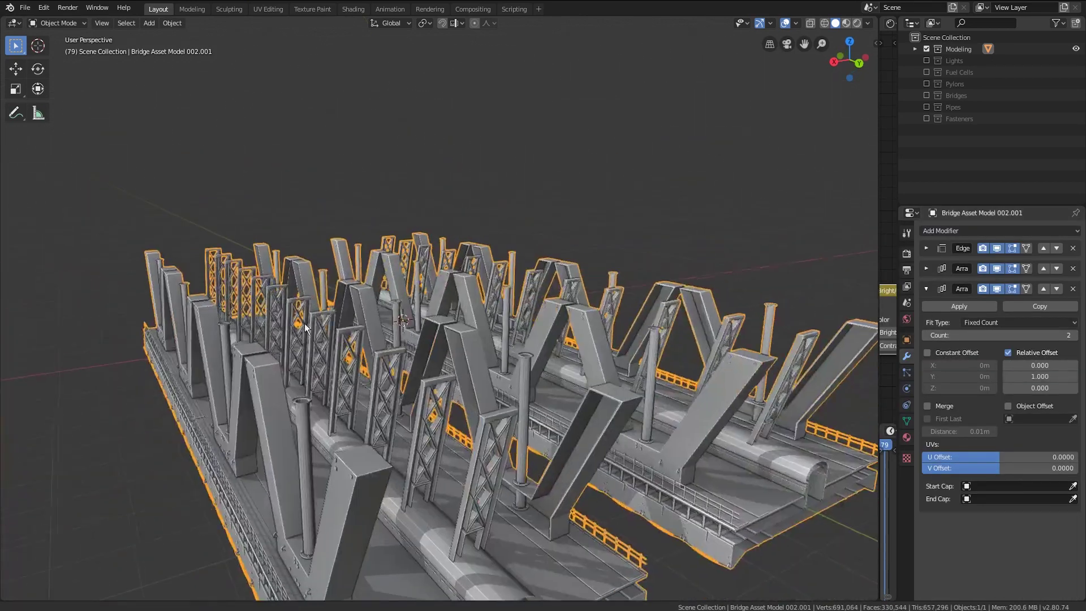
left_click(1073, 335)
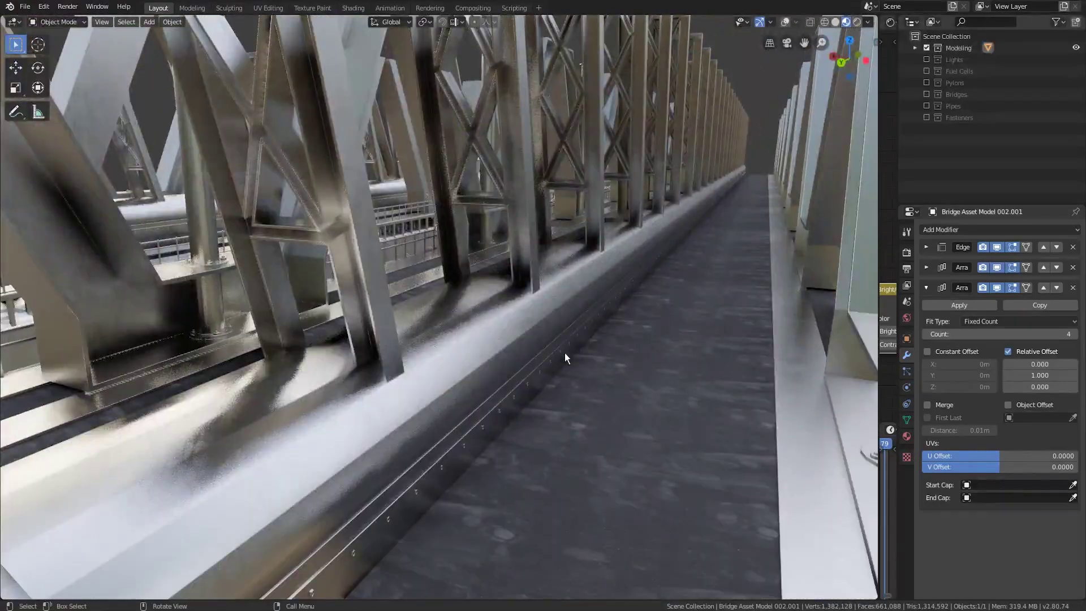
key("z")
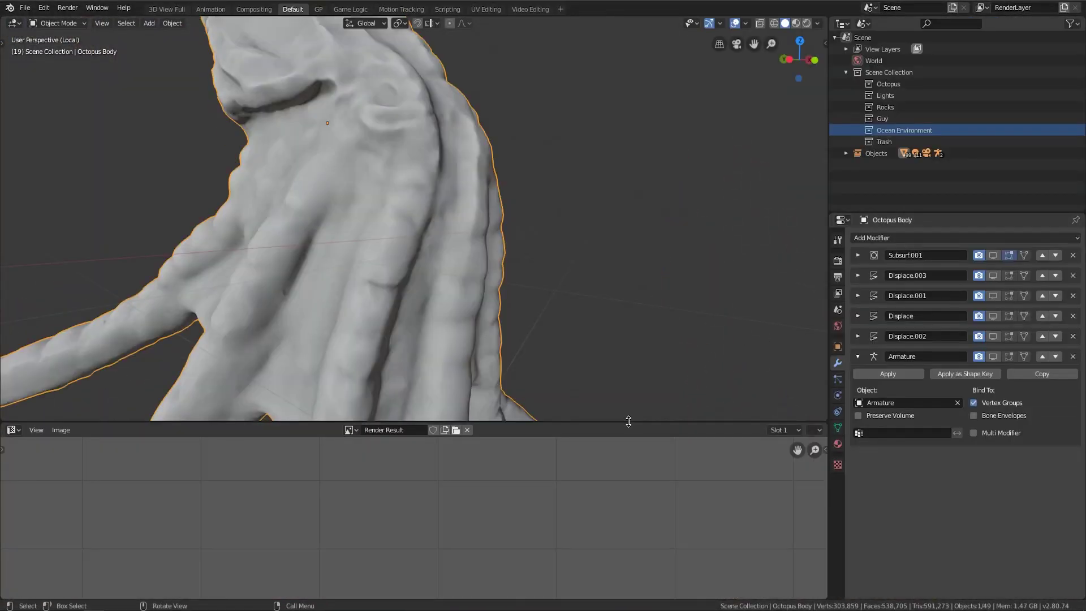
Step: Enlarge the 3D view, orbit the humanoid and winged sculpts, and open Plane.003 in Edit Mode
left_click_drag(628, 421, 628, 585)
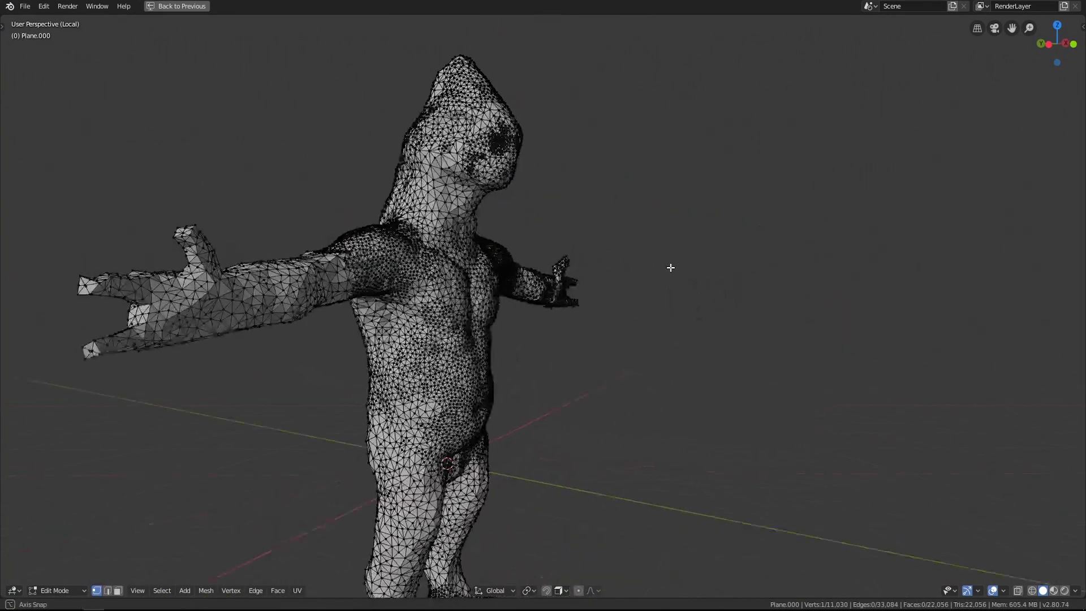
middle_click_drag(671, 267, 549, 231)
scroll(608, 249, "up", 5)
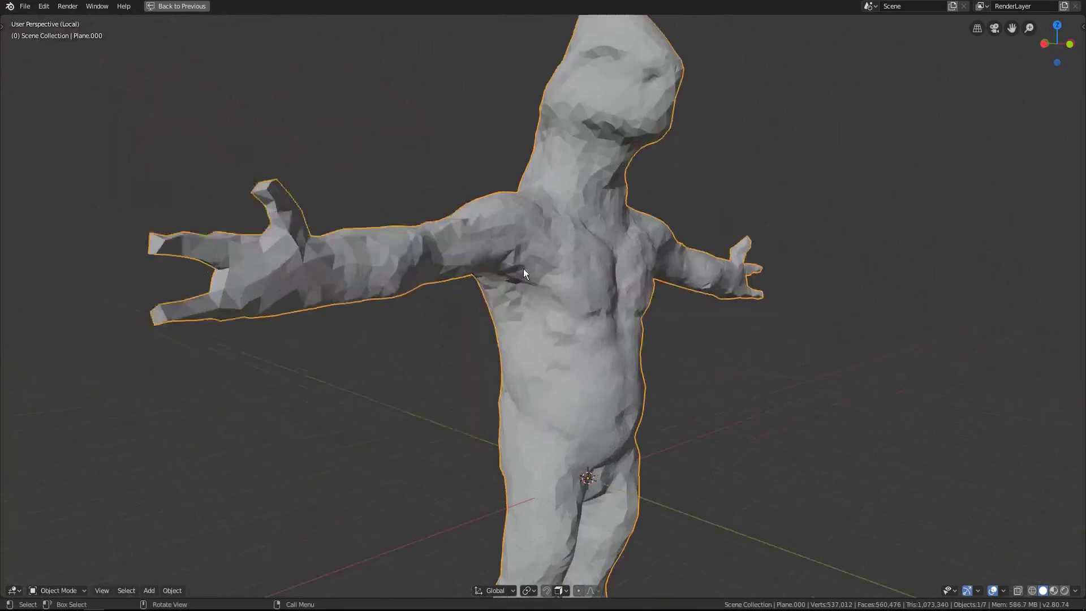
middle_click_drag(523, 268, 545, 255)
scroll(449, 259, "up", 2)
scroll(444, 257, "down", 2)
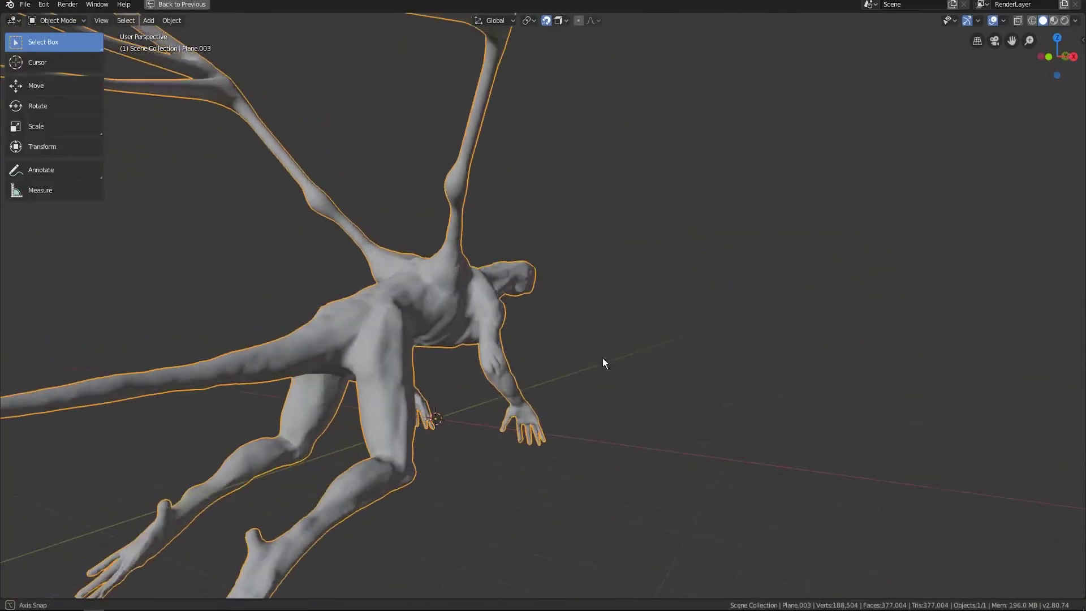
middle_click_drag(603, 357, 565, 425)
key("Tab")
Step: Toggle the creature between Object and Edit Mode and orbit to its side
scroll(565, 426, "up", 3)
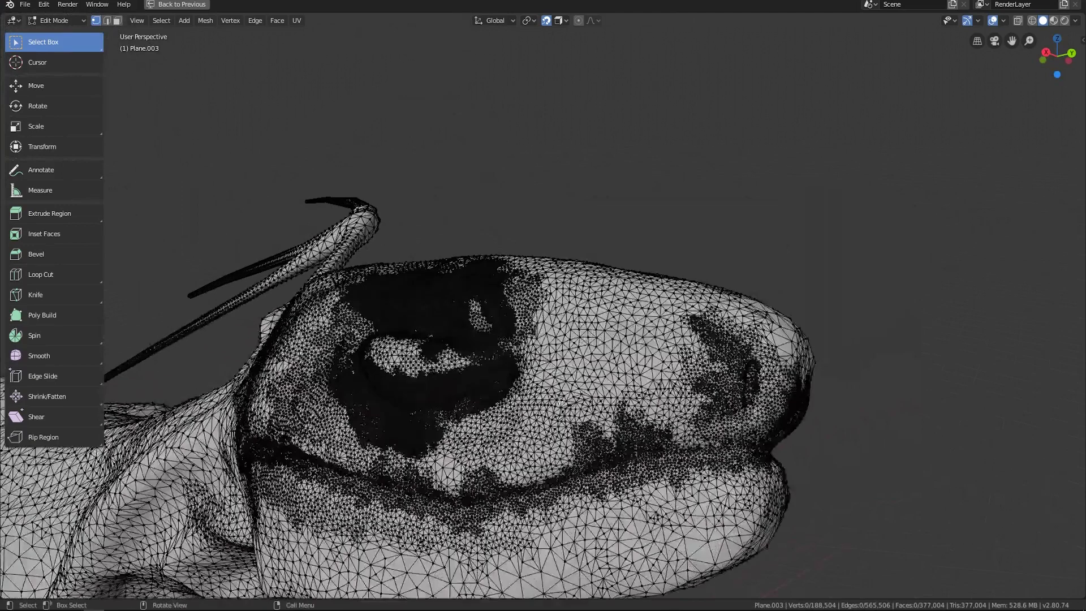
key("Tab")
key("Tab")
middle_click_drag(494, 405, 439, 488)
key("Tab")
scroll(562, 423, "down", 3)
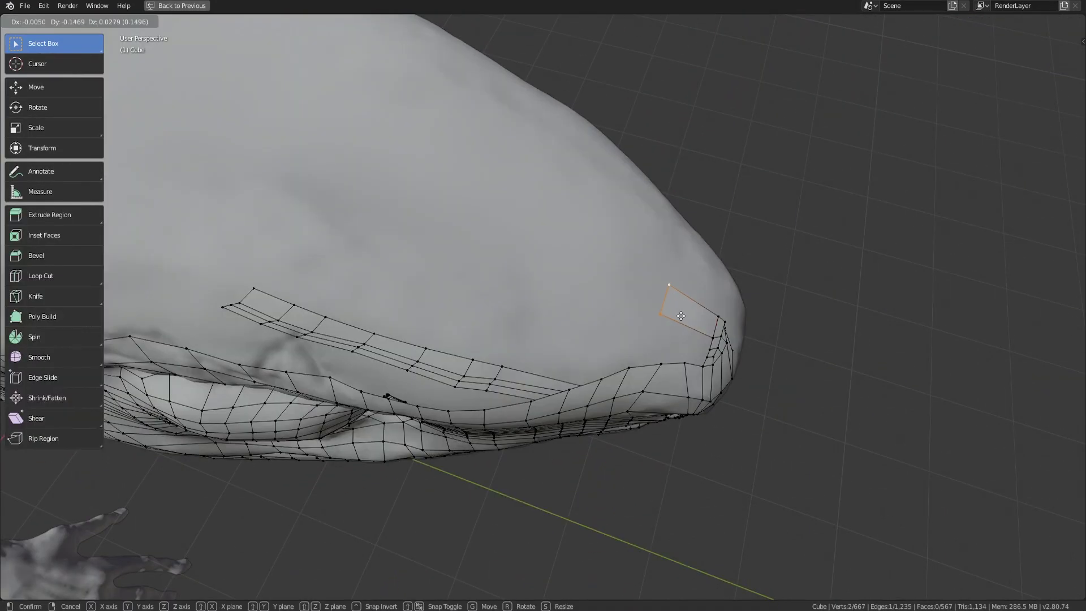
Step: Move an edge along the head surface and add a loop cut to the near strip
key("g")
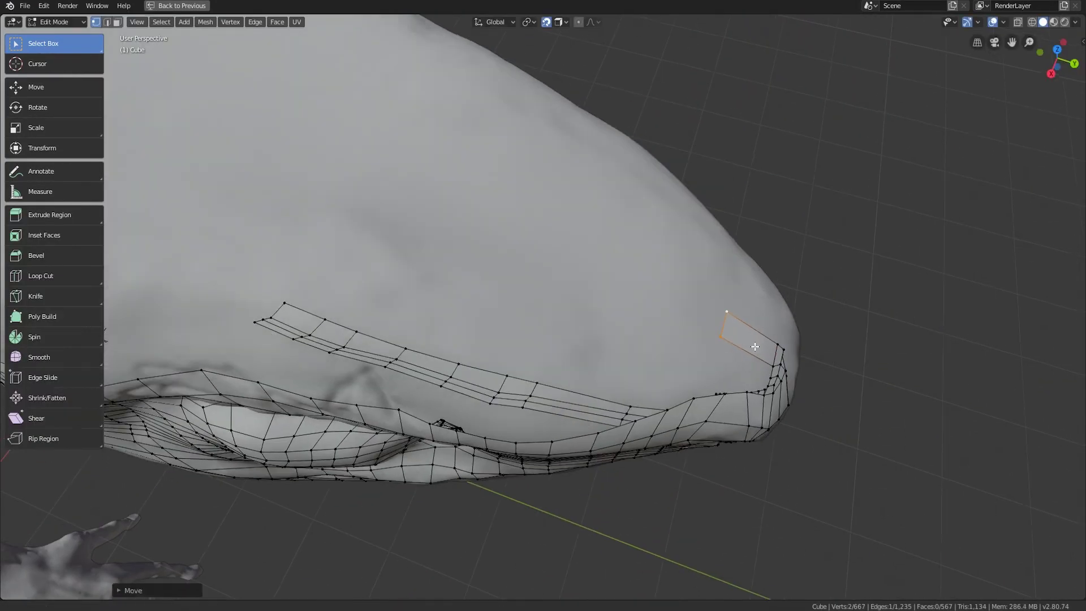
middle_click_drag(653, 309, 788, 458)
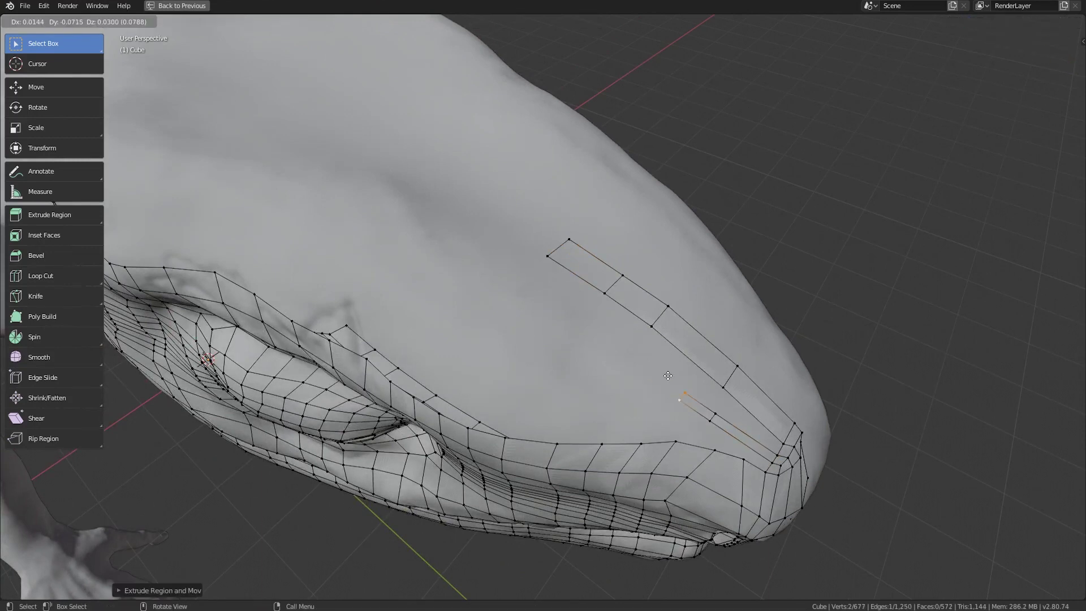
left_click(537, 300)
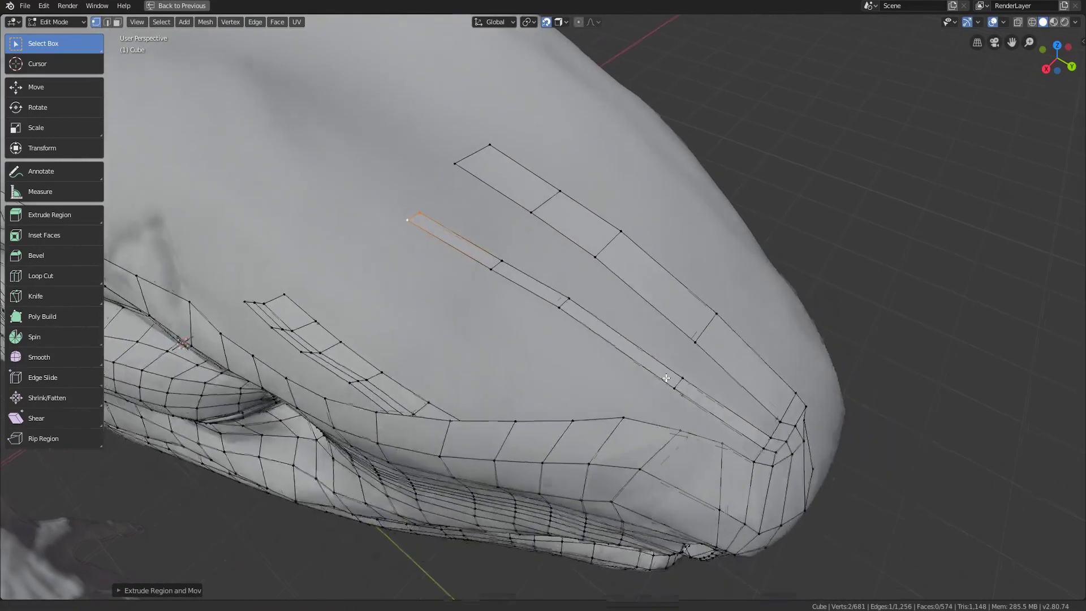
key("ctrl+r")
left_click(730, 412)
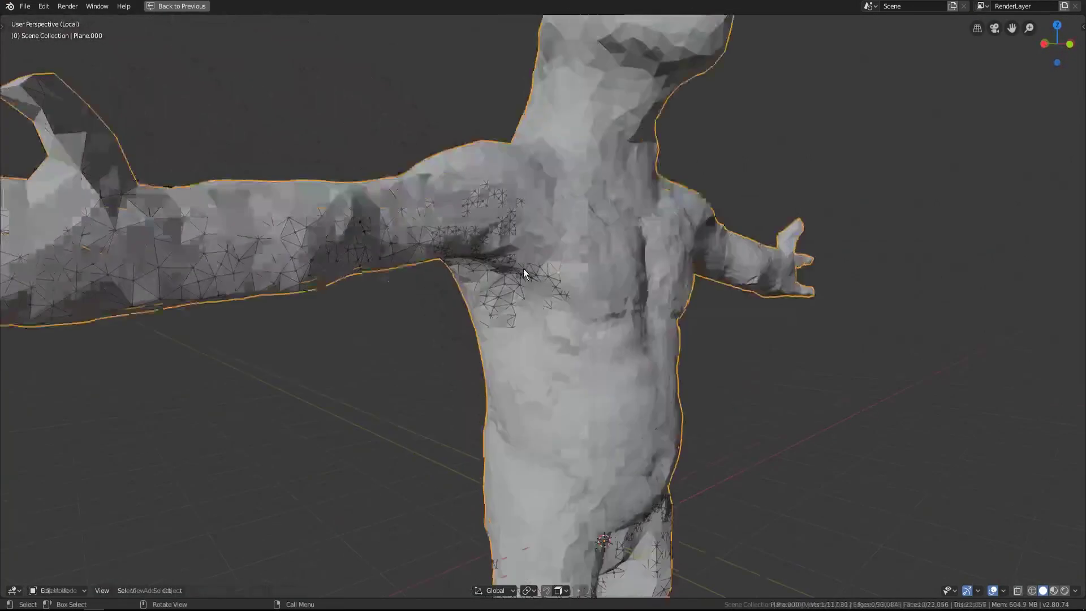
Step: Inspect the humanoid's quad retopology mesh around the head and eye
scroll(524, 268, "down", 3)
middle_click_drag(495, 259, 484, 283)
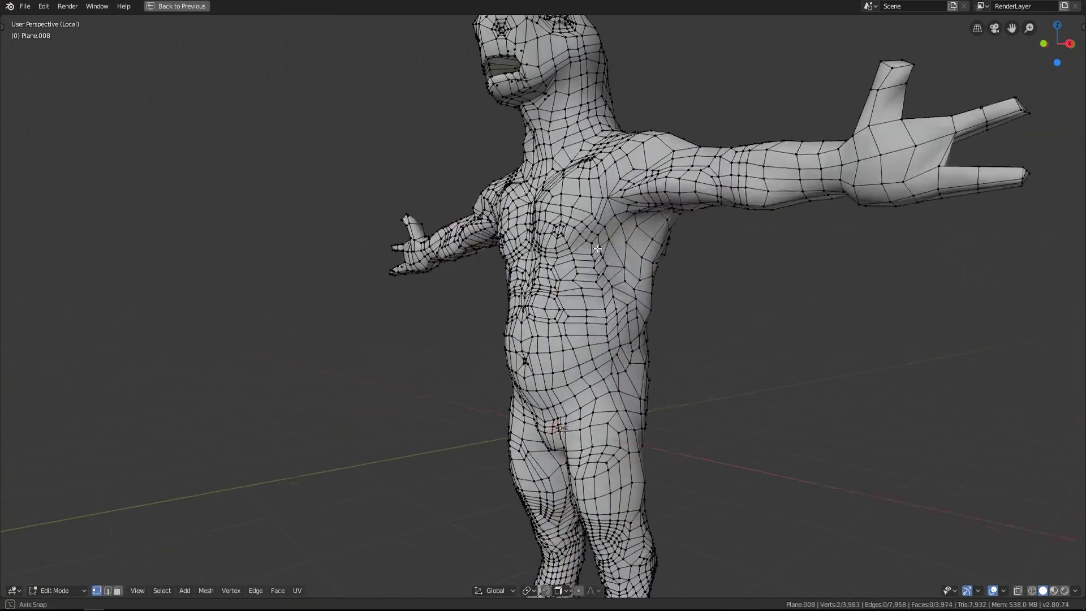
mouse_move(486, 317)
middle_mouse_down()
mouse_move(526, 331)
mouse_move(509, 323)
middle_mouse_up()
scroll(526, 330, "up", 3)
scroll(509, 322, "up", 5)
left_click(486, 288)
middle_click_drag(486, 288, 566, 254)
scroll(489, 312, "down", 10)
scroll(610, 351, "up", 3)
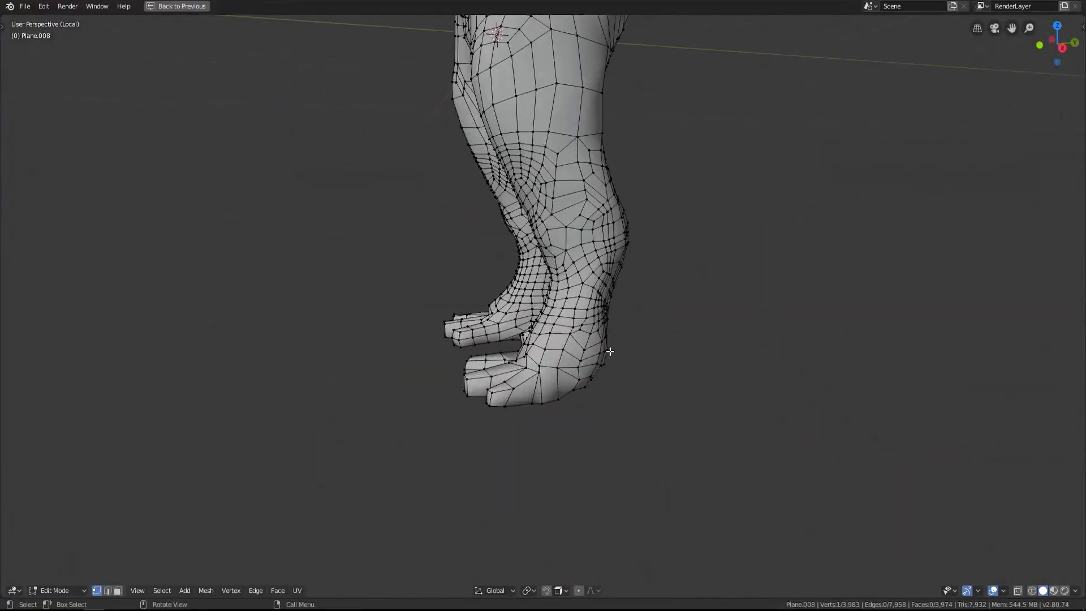
Step: Frame the full figure and orbit around the iguana sculpt's legs
middle_click_drag(609, 351, 638, 356)
scroll(637, 356, "down", 8)
middle_click_drag(621, 235, 621, 478, "shift")
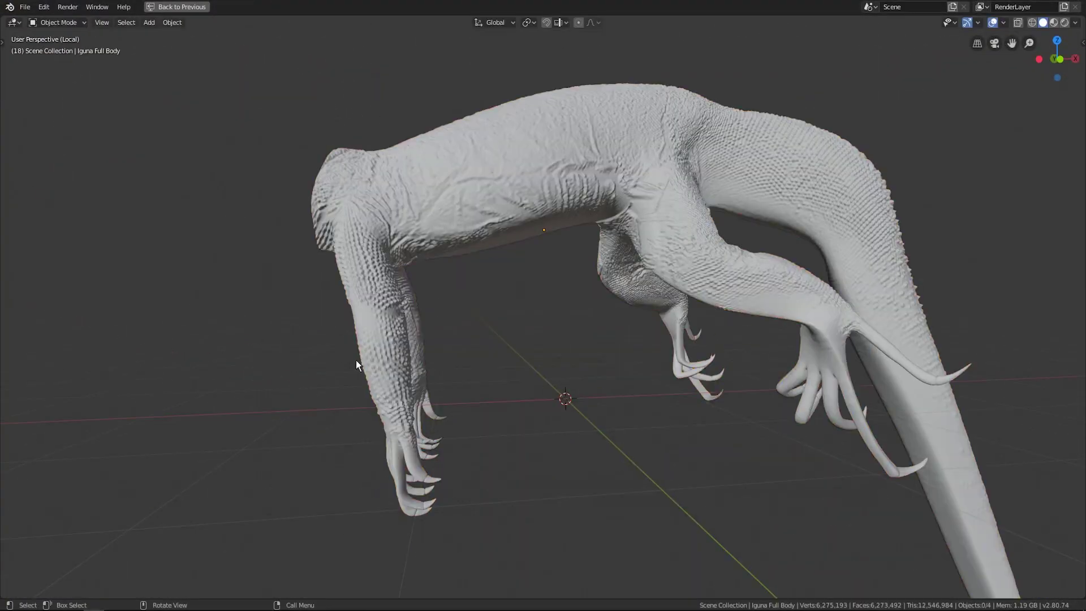
middle_click_drag(358, 359, 426, 327)
Step: Orbit the iguana into full view and switch its studio light to a different HDRI
scroll(427, 326, "up", 6)
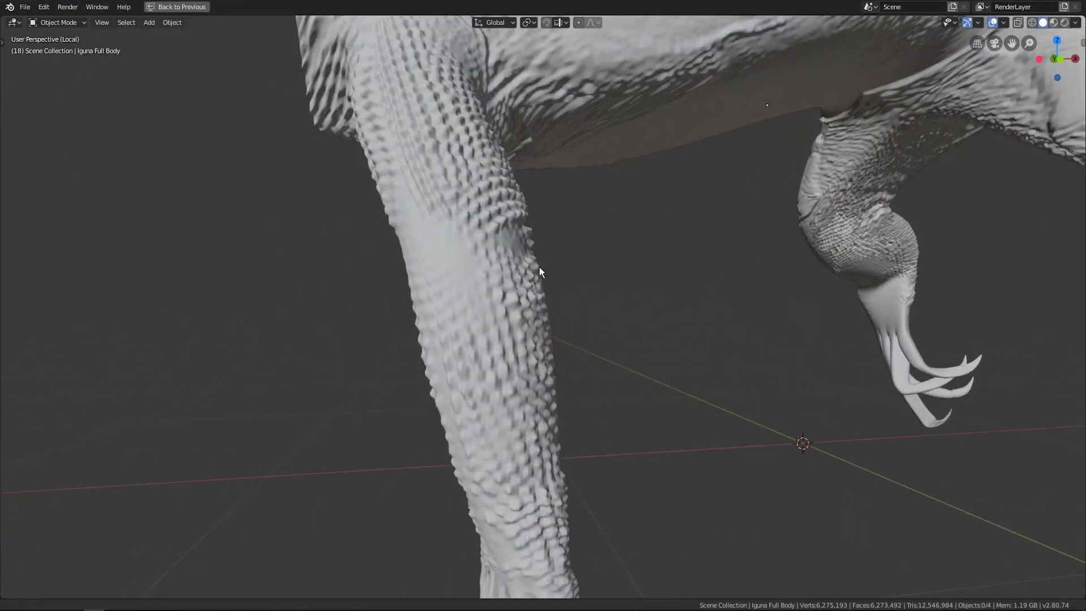
scroll(538, 267, "down", 10)
middle_click_drag(535, 367, 421, 414)
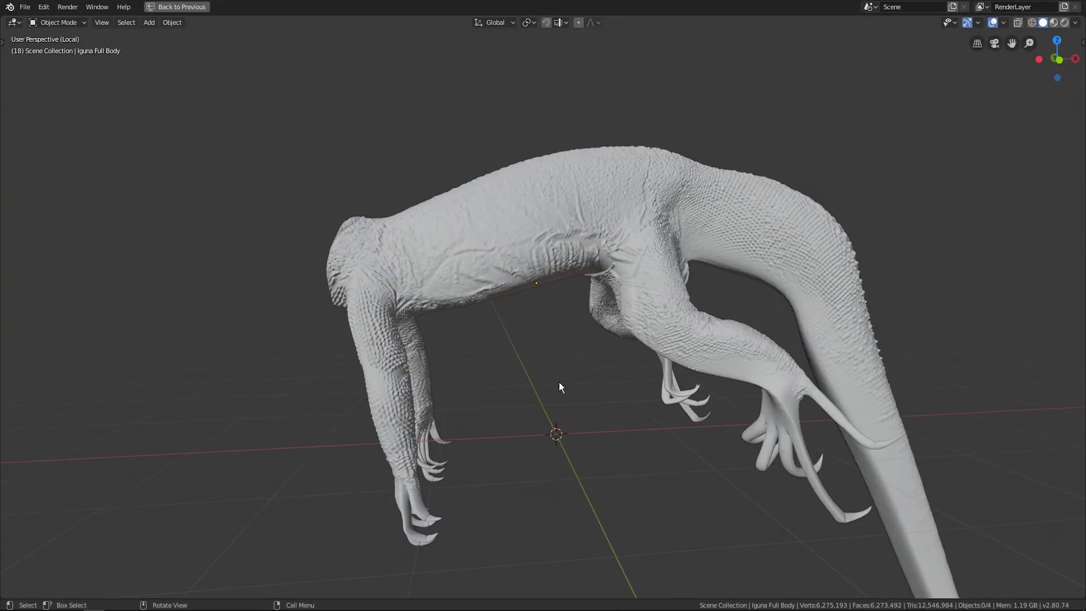
left_click(1075, 24)
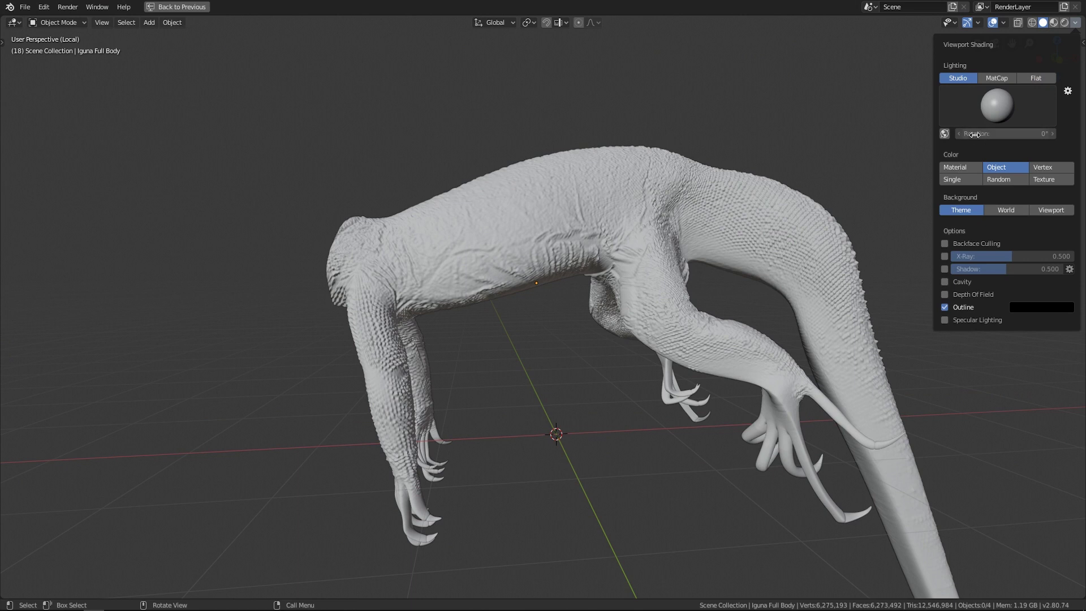
left_click(1001, 149)
left_click(1000, 103)
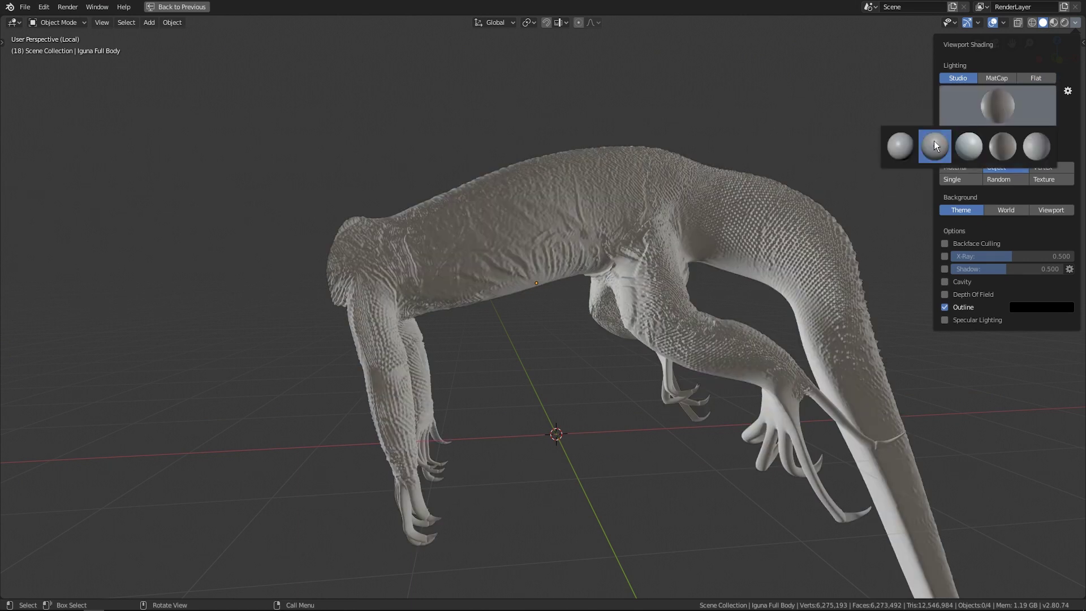
left_click(935, 144)
left_click(983, 120)
left_click(934, 144)
left_click(858, 238)
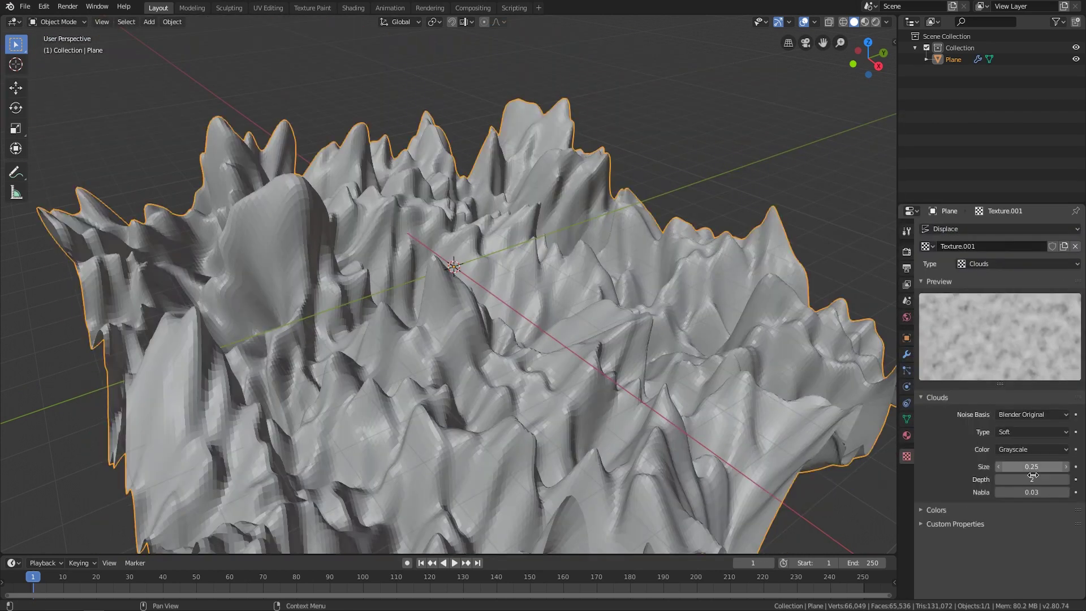
Step: Switch the terrain to Texture Paint mode and show its material's shader nodes
left_click(57, 22)
left_click(61, 99)
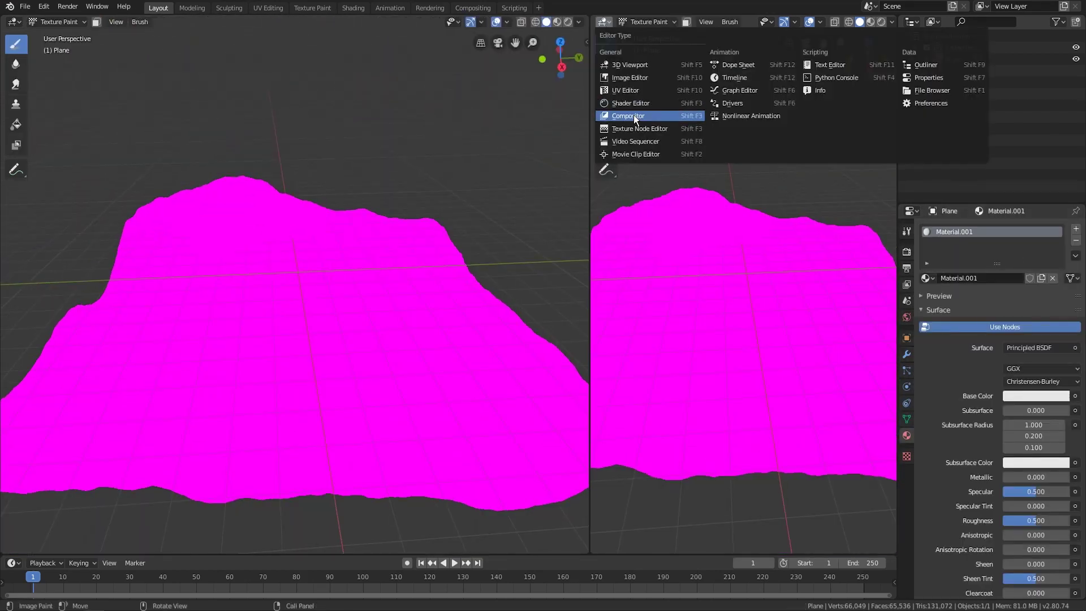
left_click(625, 113)
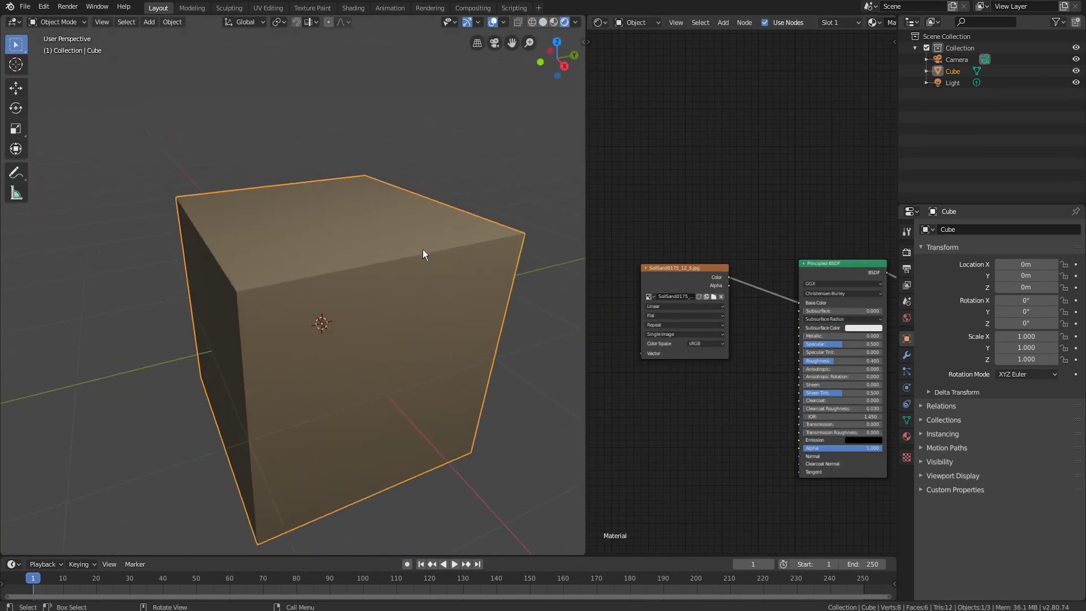
Step: Unwrap the cube in Edit Mode against the sand texture, then return to Object Mode and orbit it
left_click(606, 93)
key("Tab")
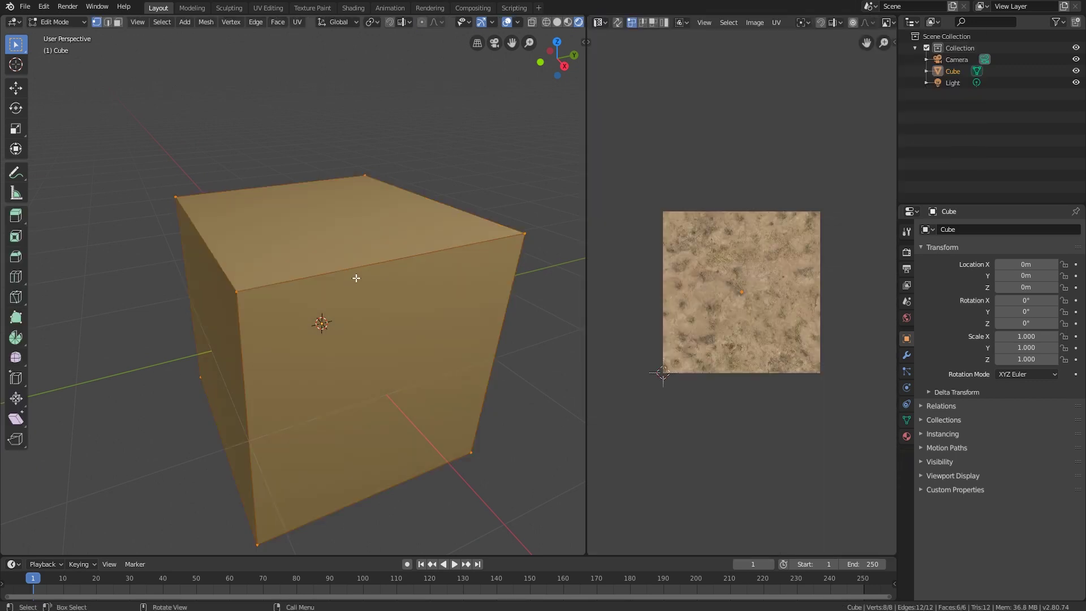
key("u")
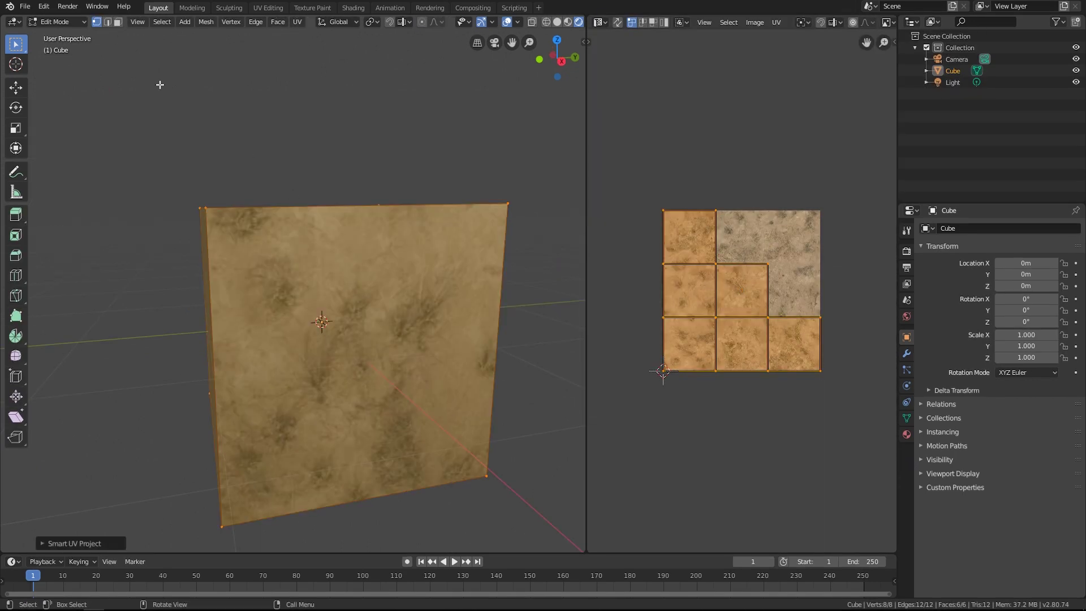
left_click(117, 22)
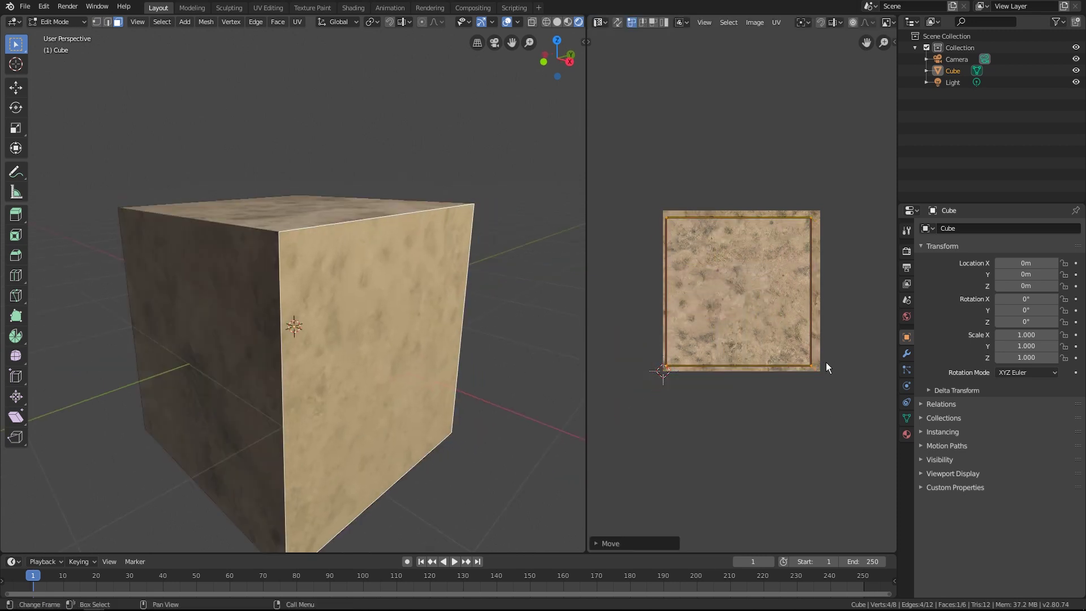
key("Tab")
mouse_move(469, 306)
middle_mouse_down()
mouse_move(317, 277)
mouse_move(447, 340)
mouse_move(396, 316)
middle_mouse_up()
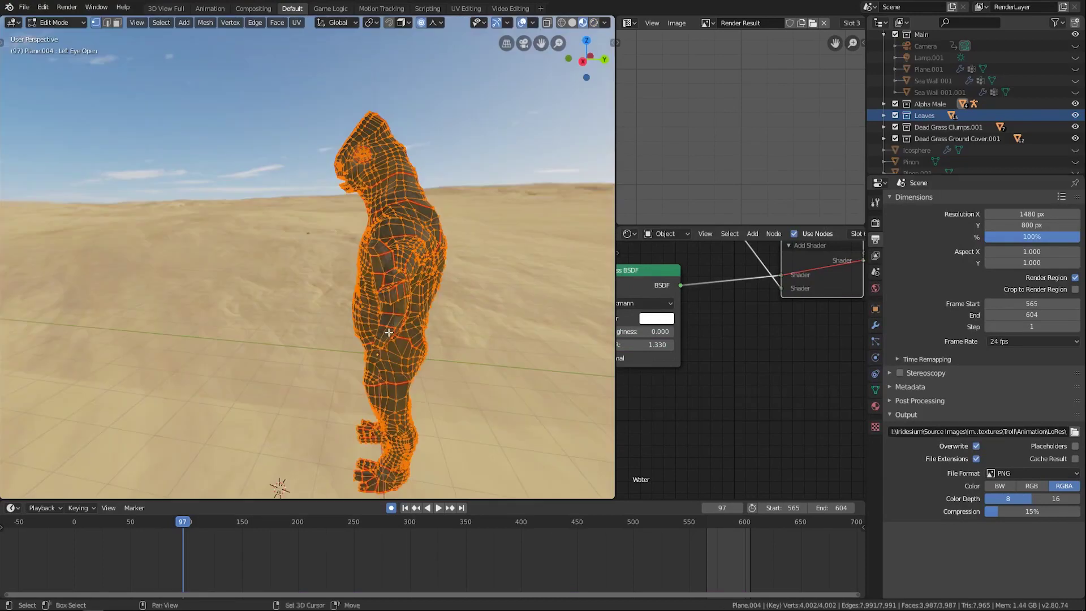
Step: Maximize the character's UV layout with Ctrl+Space to inspect the islands, clear the selection, then restore it
middle_click_drag(306, 255, 396, 260)
scroll(306, 254, "up", 3)
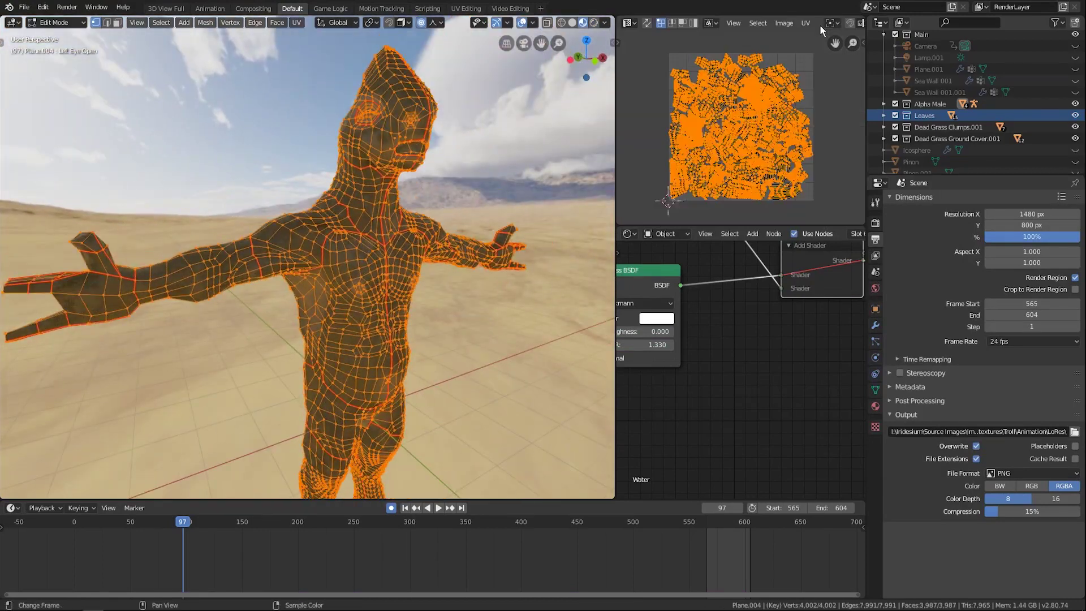
key("ctrl+space")
scroll(548, 296, "up", 4)
key("alt+a")
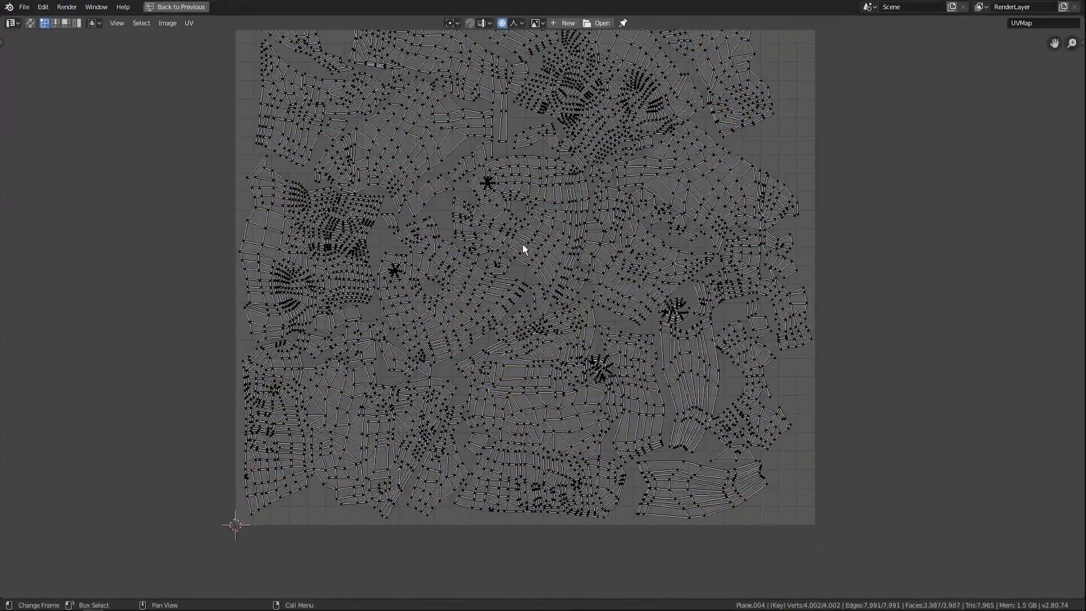
key("ctrl+space")
Step: Orbit in close to the character's head and eye
middle_click_drag(292, 190, 477, 102)
scroll(477, 102, "up", 5)
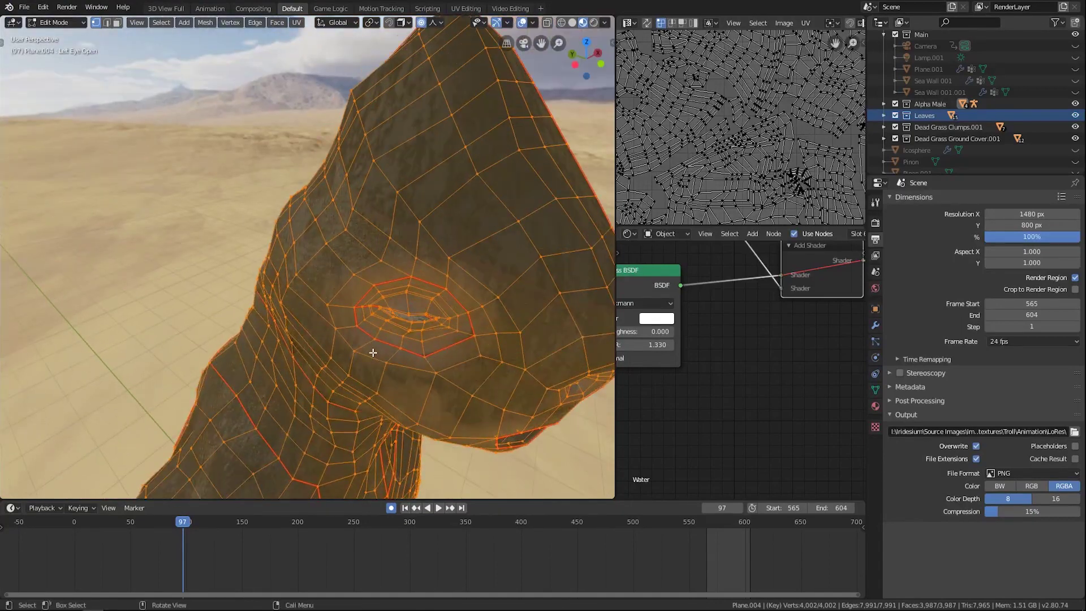
scroll(698, 349, "down", 2)
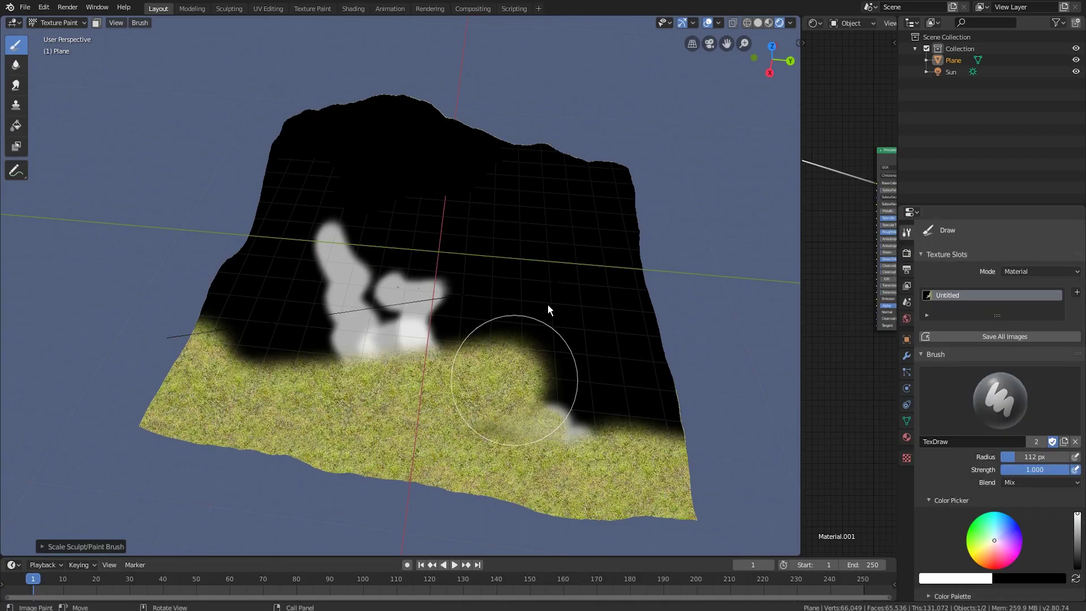
Step: Set the brush texture to Texture.005 and paint sand patches over the grass
middle_click_drag(548, 309, 616, 343)
scroll(995, 396, "down", 4)
left_click(996, 509)
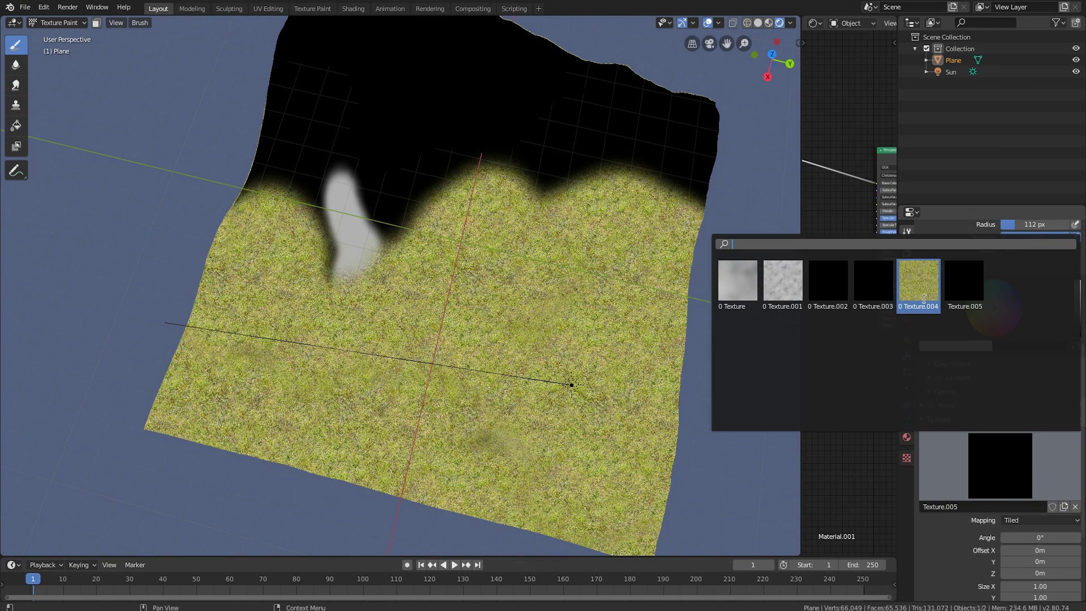
left_click(923, 275)
left_click(907, 457)
middle_click_drag(407, 241, 593, 260)
left_click_drag(593, 260, 630, 267)
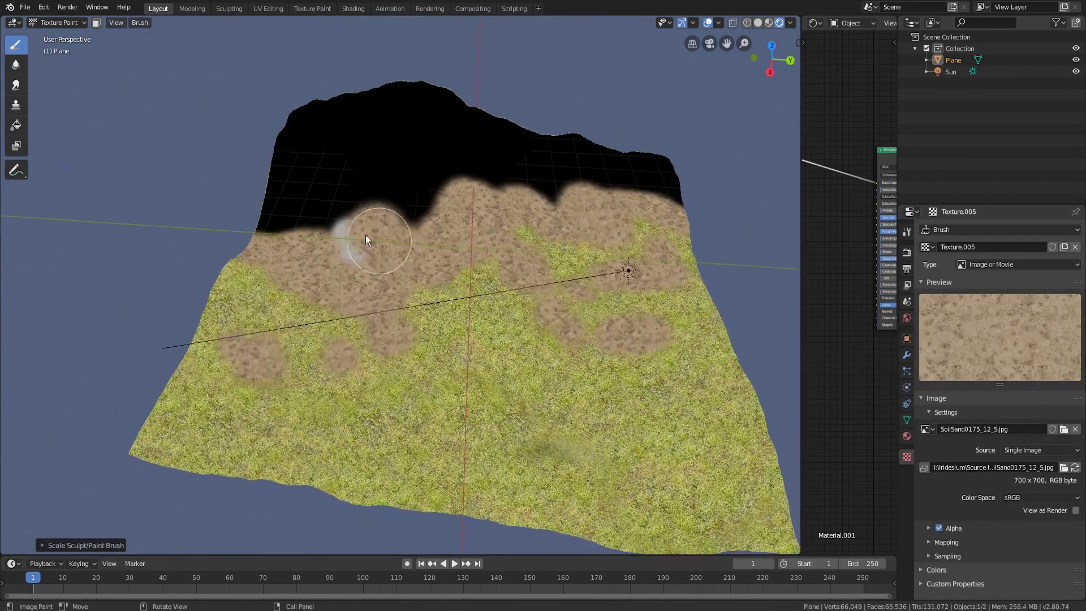
middle_click_drag(630, 266, 347, 182)
Step: Switch the brush texture to Texture.003 and paint granite cliff across the plane's top
left_click(907, 230)
left_click(995, 509)
left_click(788, 400)
left_click(906, 457)
left_click_drag(509, 124, 370, 102)
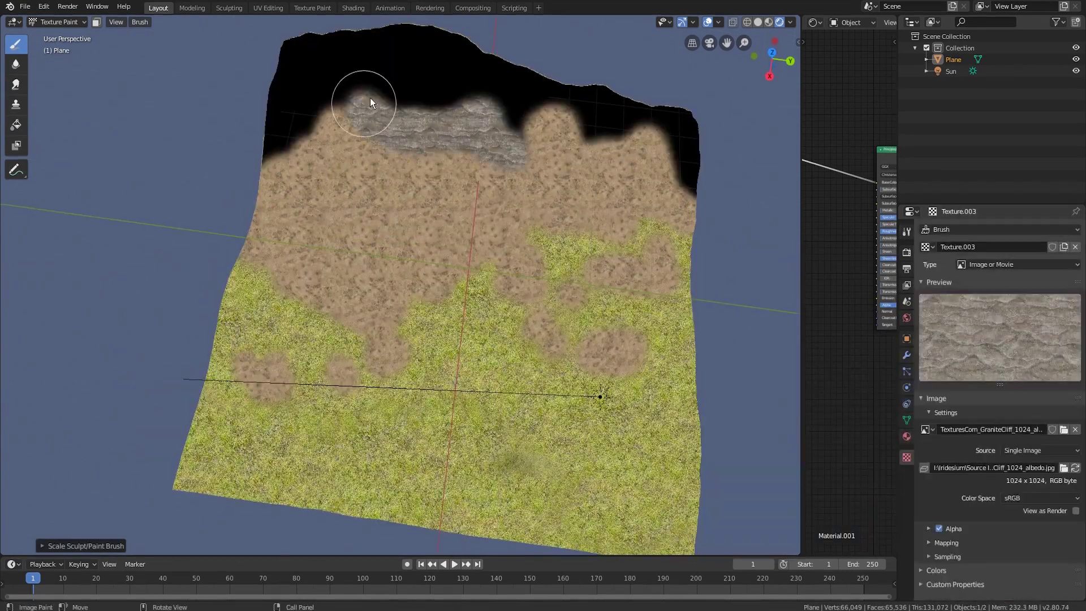
middle_click_drag(498, 82, 315, 395)
left_click_drag(315, 396, 654, 109)
mouse_move(655, 109)
middle_mouse_down()
mouse_move(444, 109)
mouse_move(358, 202)
mouse_move(506, 262)
middle_mouse_up()
left_click(506, 262)
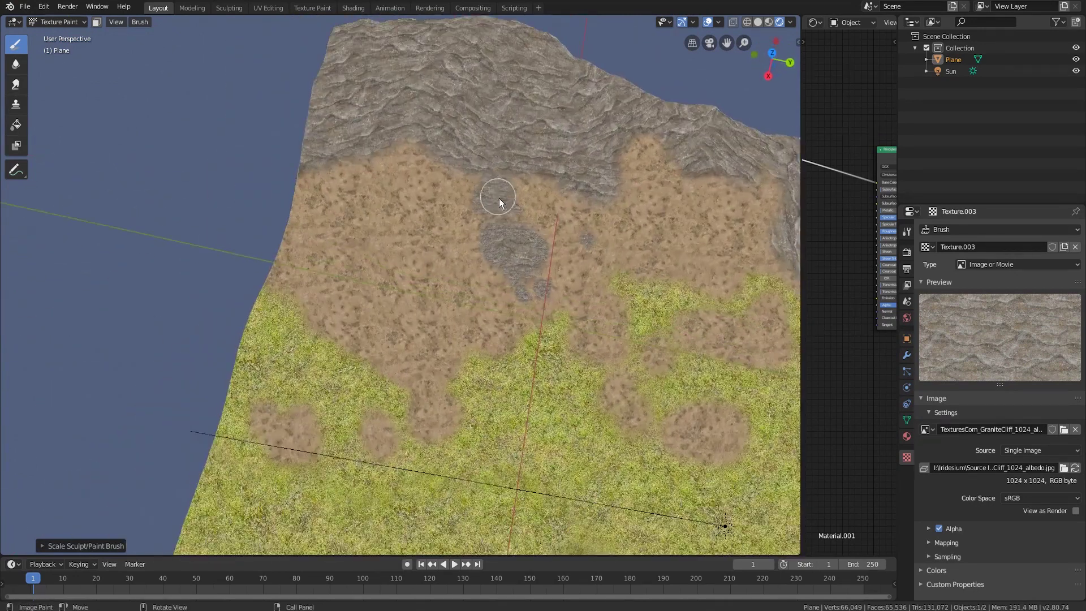
Step: Return to Object Mode and widen the node editor to view the finished terrain
key("ctrl+Tab")
middle_click_drag(618, 284, 497, 262)
left_click_drag(800, 245, 737, 249)
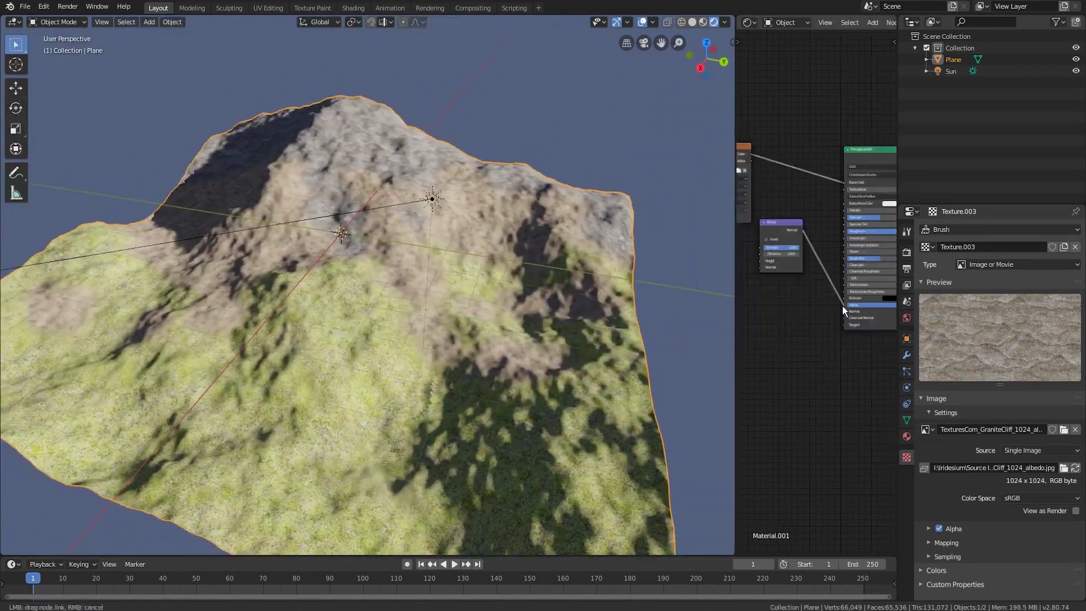
scroll(786, 254, "up", 3)
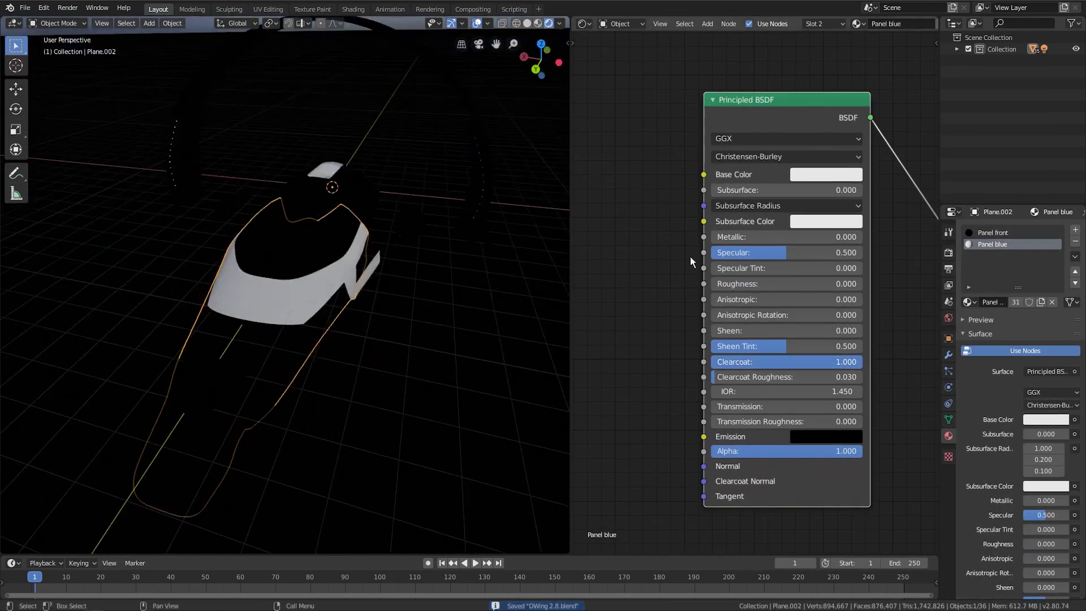
Step: Open the colour picker for the Principled BSDF's Base Color
left_click(814, 176)
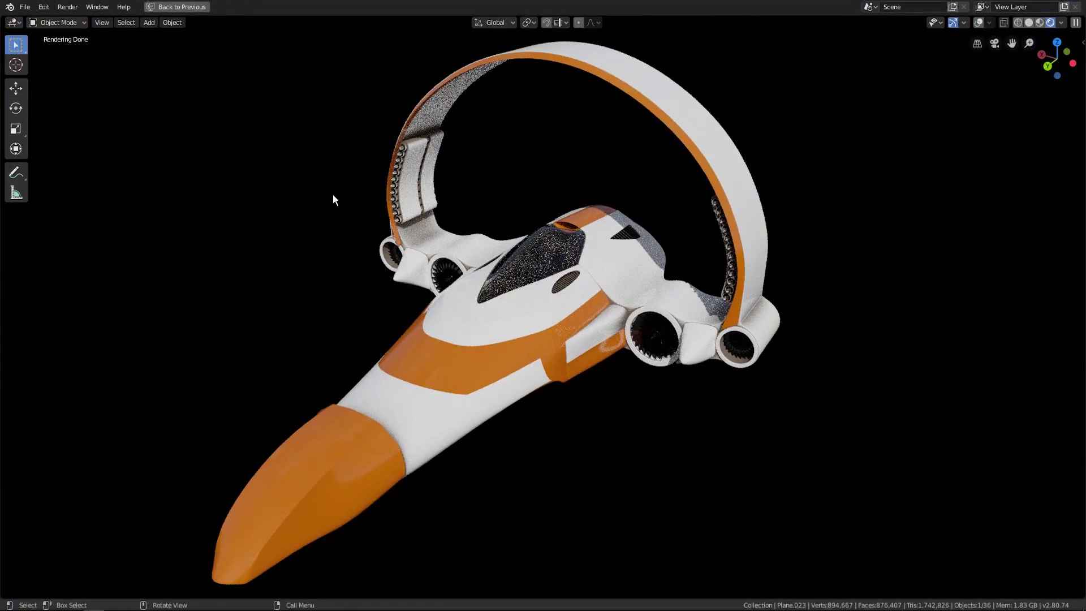
Step: Bring up the viewport shading choices with Z to pick Material Preview
key("z")
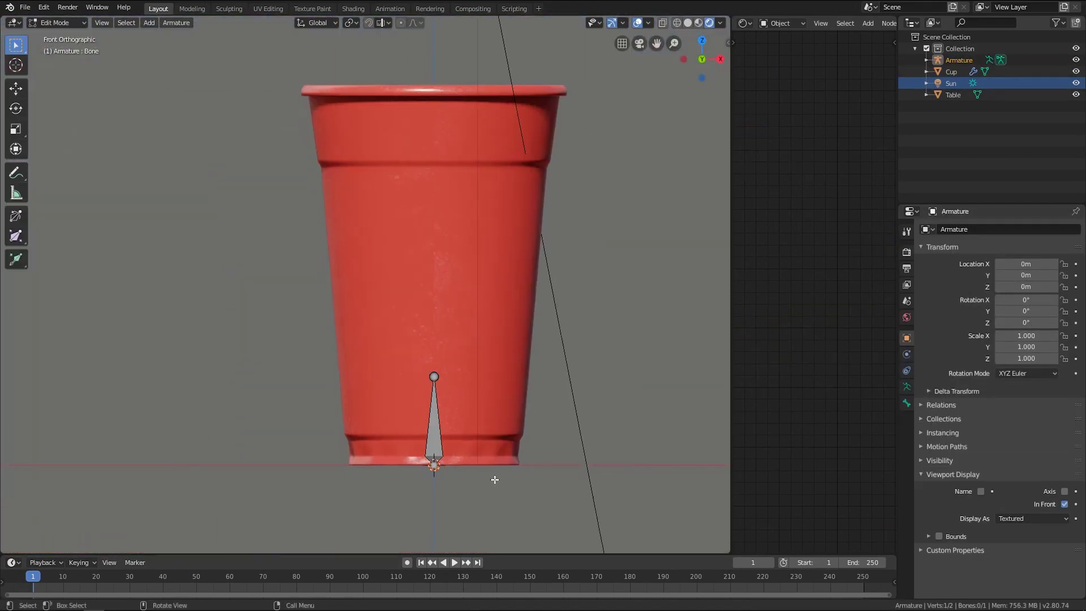
Step: Duplicate and extrude bones into a chain along the cup, then leave bone editing
key("shift+d")
key("z")
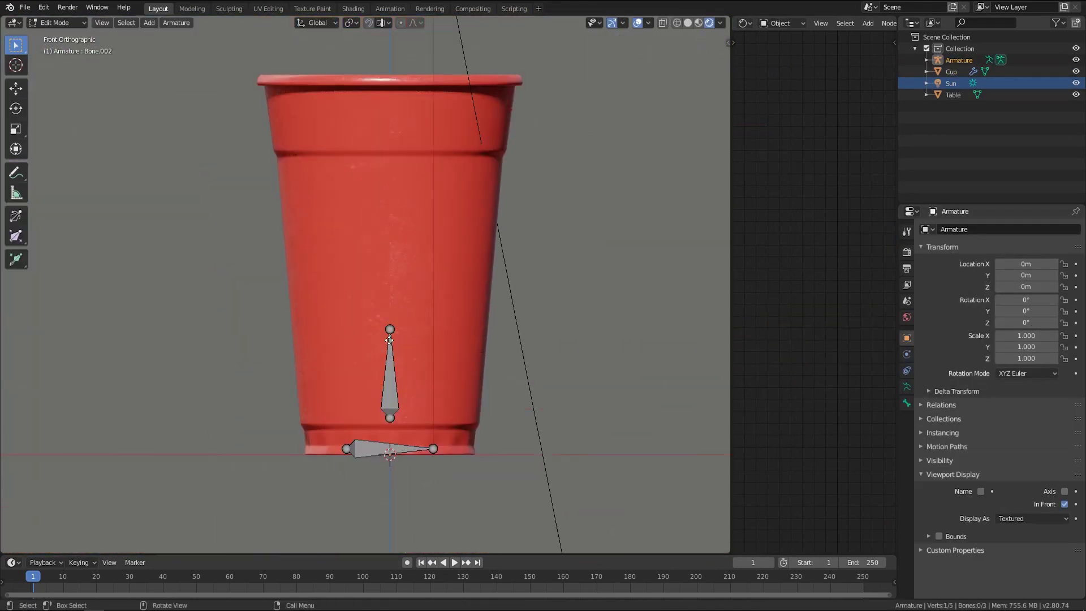
left_click(425, 51)
key("Tab")
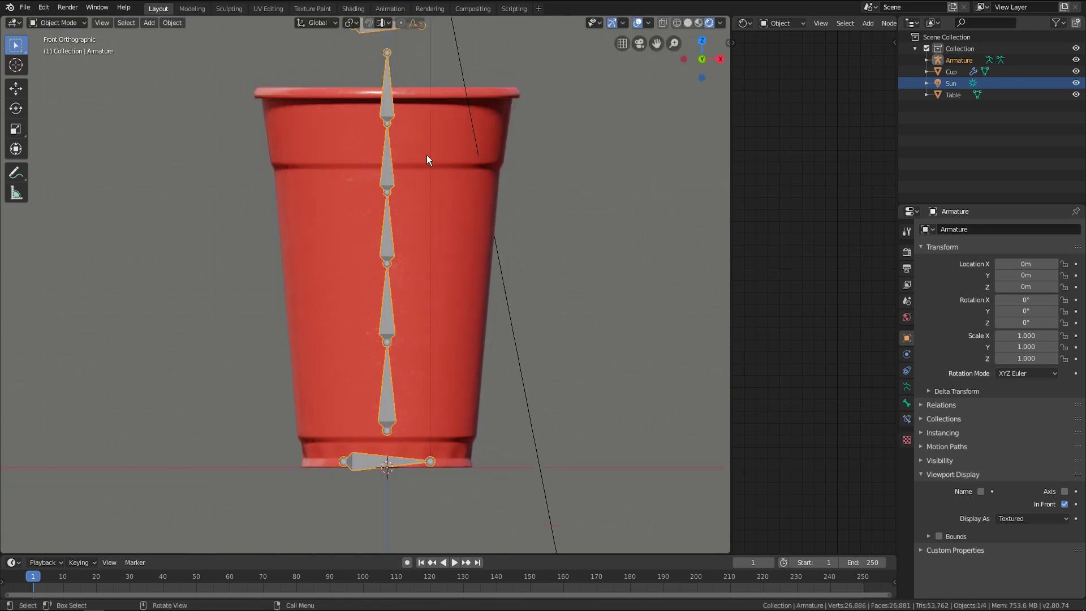
Step: Parent the cup to the armature, bend it by moving the top bone, and play the animation
left_click(355, 153)
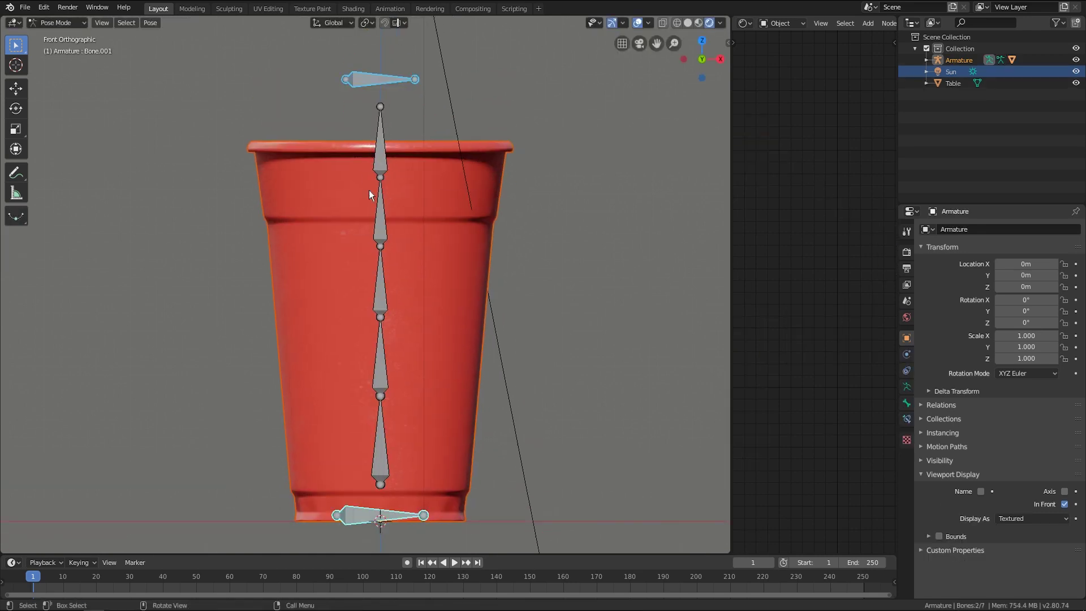
left_click_drag(369, 190, 396, 197)
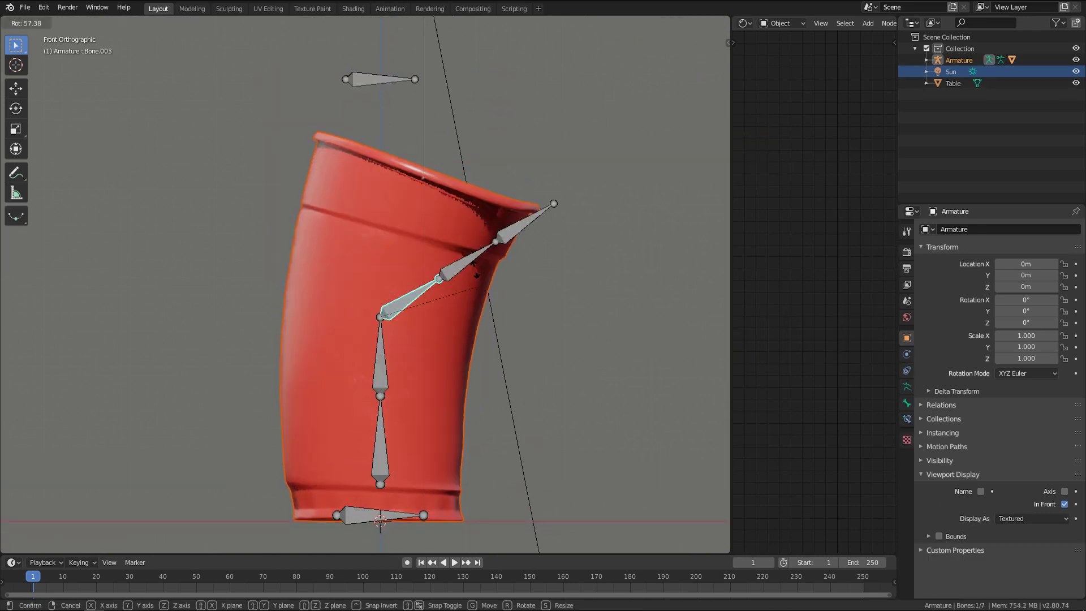
key("ctrl+z")
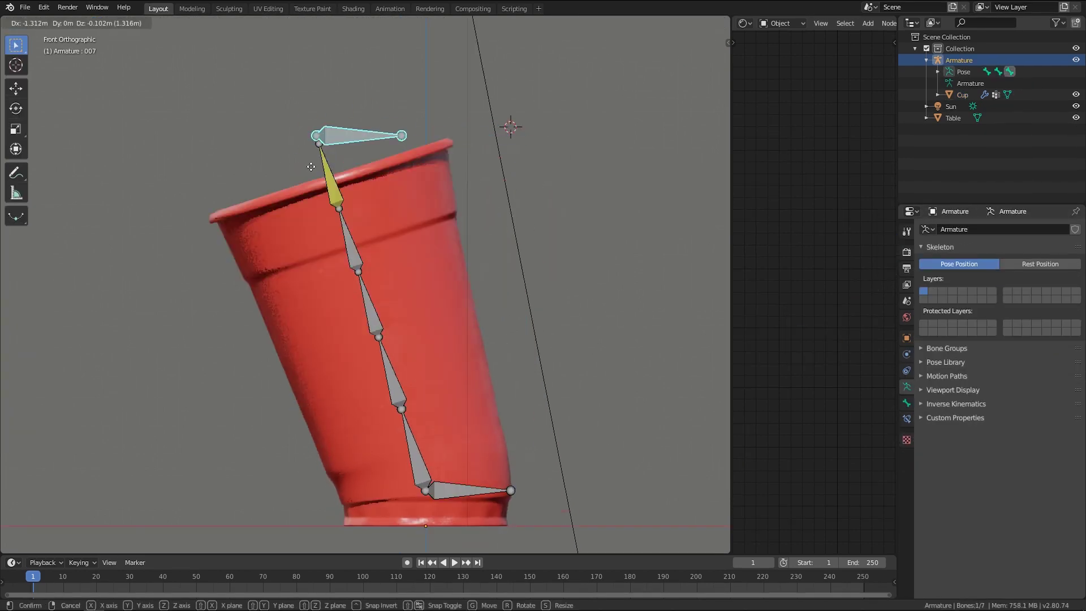
left_click_drag(399, 136, 421, 181)
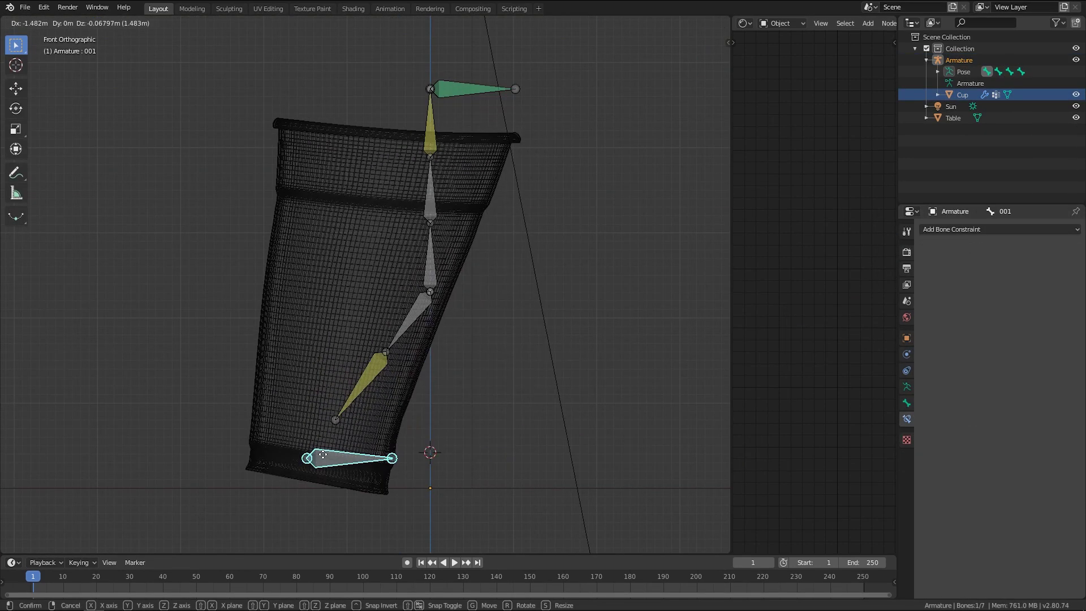
left_click(56, 23)
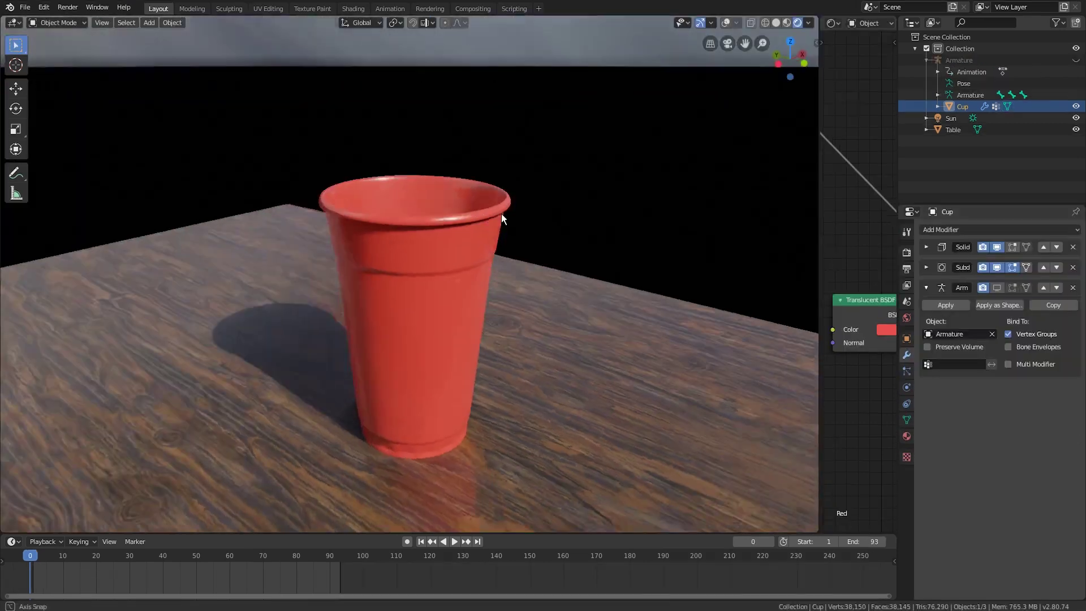
middle_click_drag(501, 213, 381, 286)
key("space")
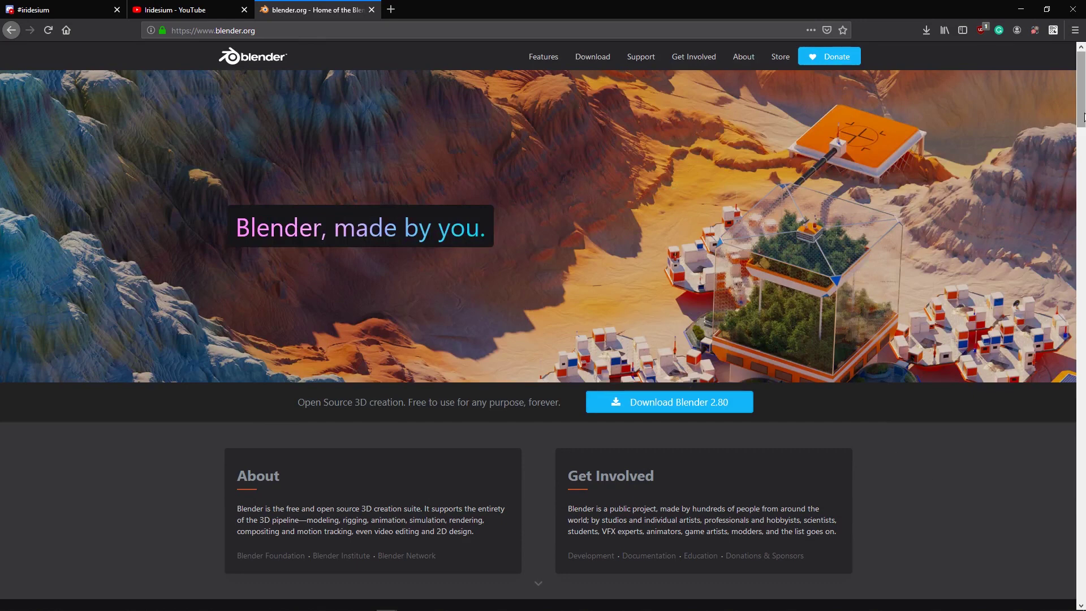
Step: Scroll the blender.org home page, then go to its Download page
left_click_drag(1084, 116, 1067, 265)
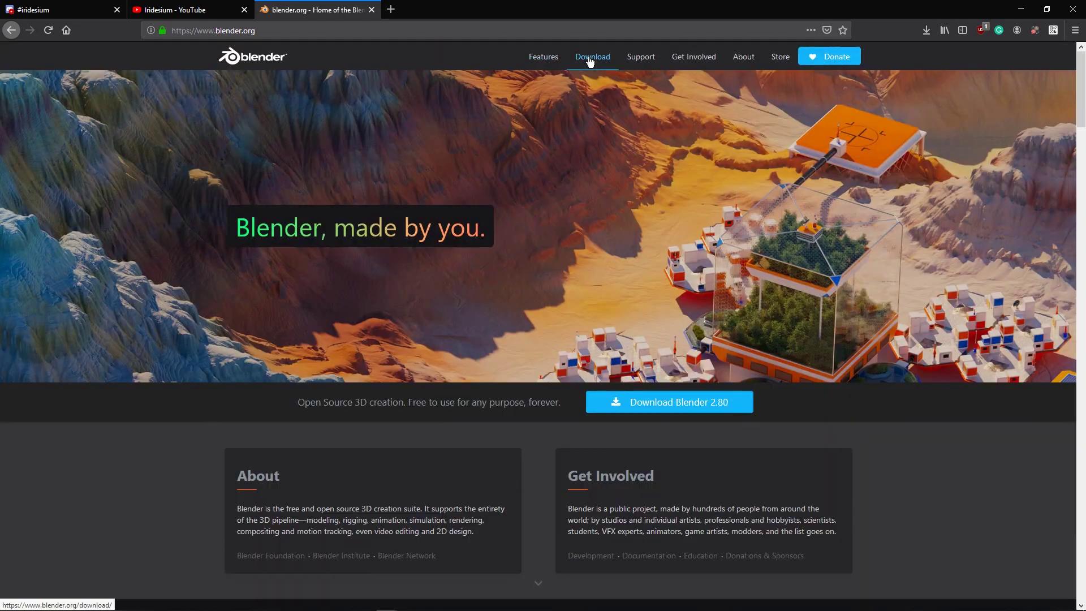
left_click(589, 58)
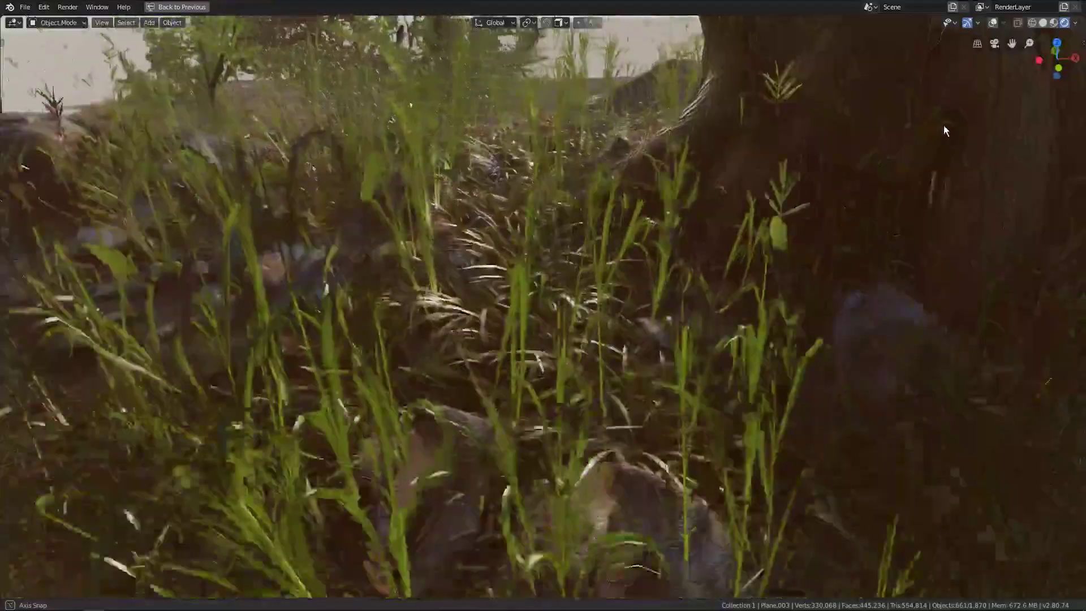
Step: Sweep the view from the grass to the tree, then close in on a rock
middle_click_drag(944, 124, 688, 323)
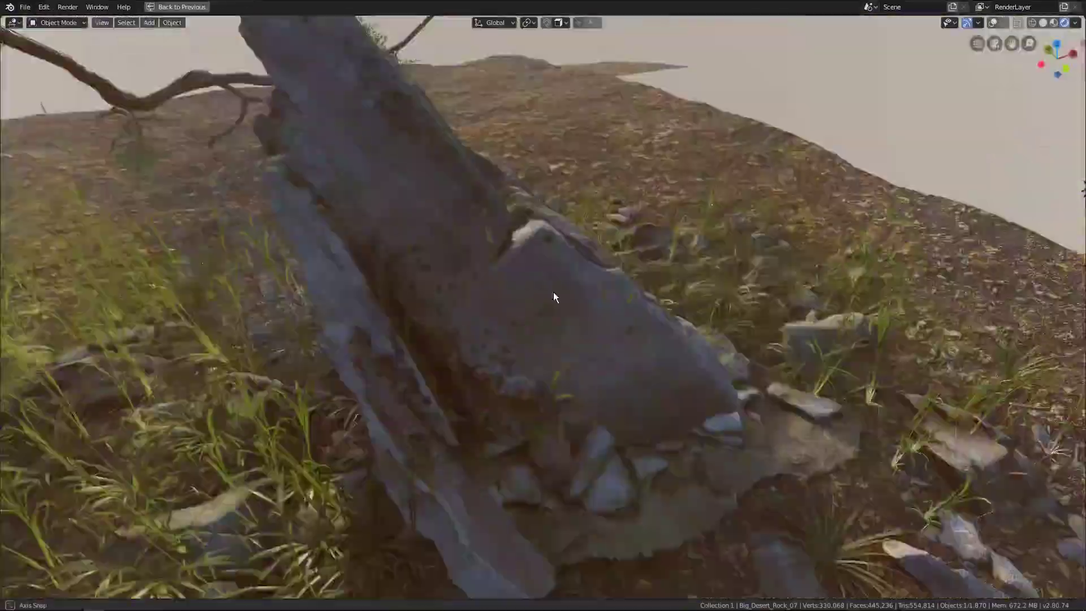
middle_click_drag(553, 298, 704, 276)
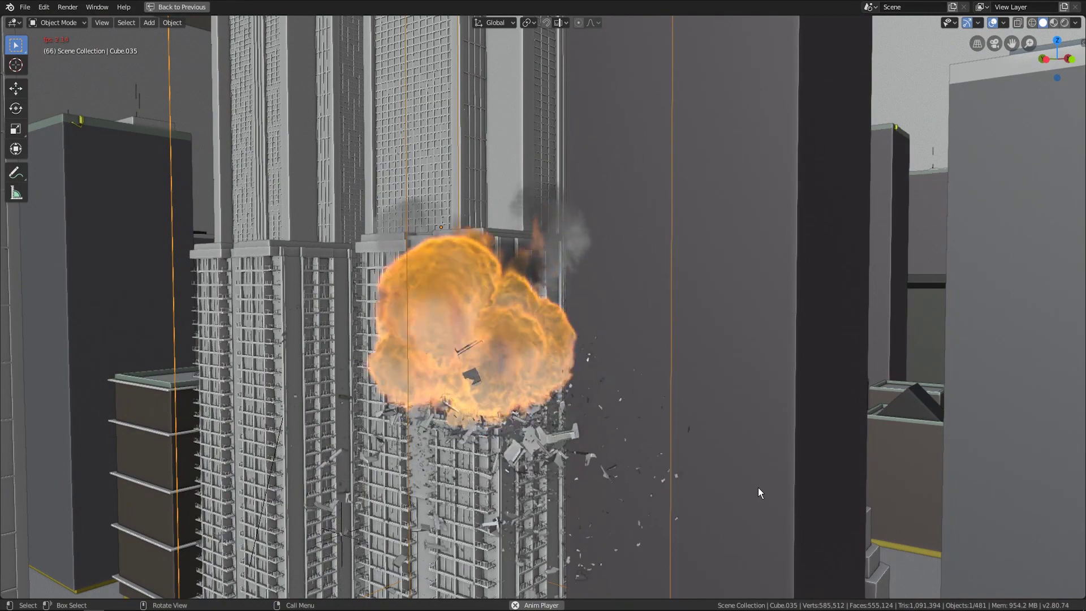
Step: Copy the thin cylinder with Shift+D and drag the copy sideways on the green Y axis
key("shift+d")
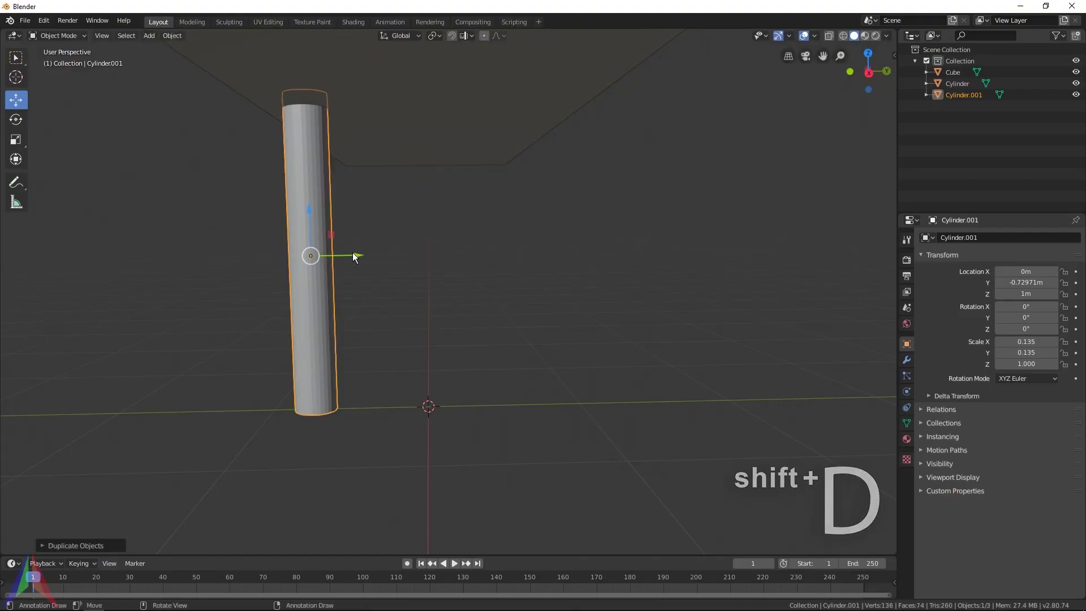
left_click_drag(355, 257, 526, 299)
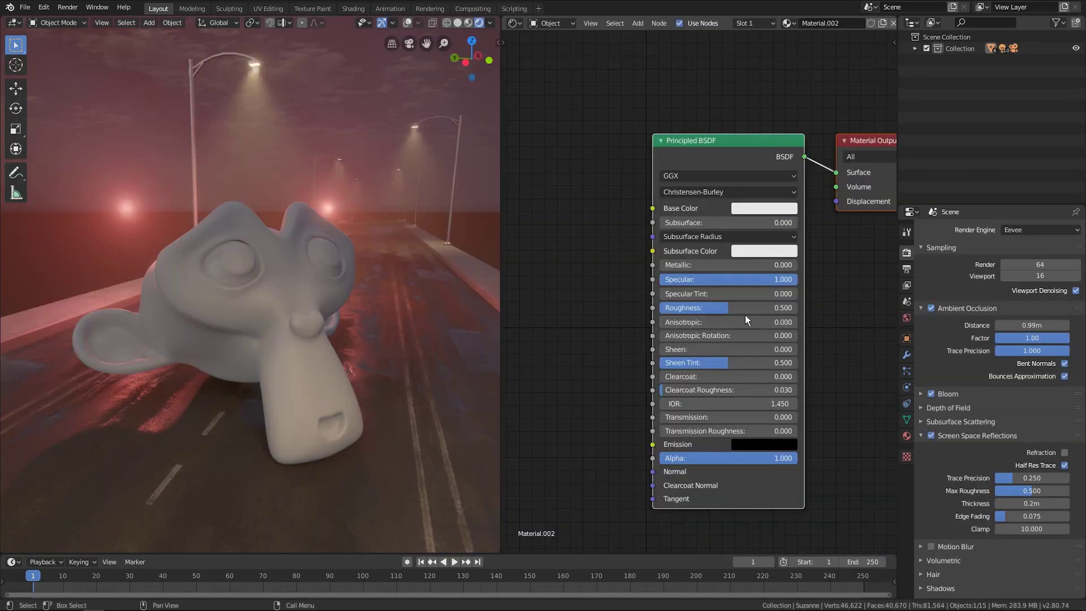
Step: Raise the Principled BSDF Metallic value to 1.000 so Suzanne becomes mirror-like chrome
middle_click_drag(283, 273, 419, 345)
left_click_drag(707, 264, 792, 264)
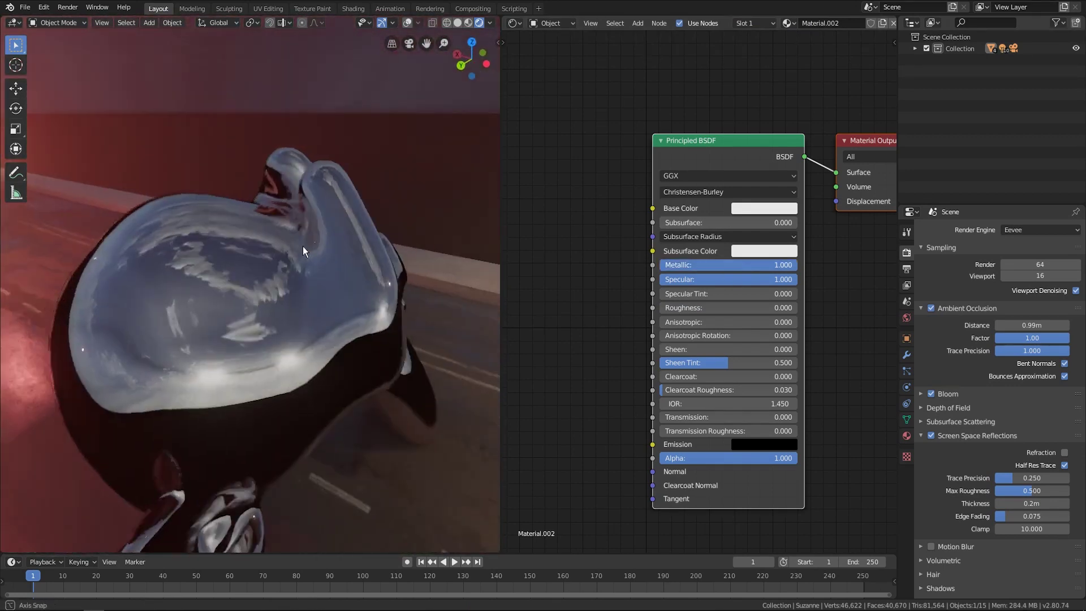